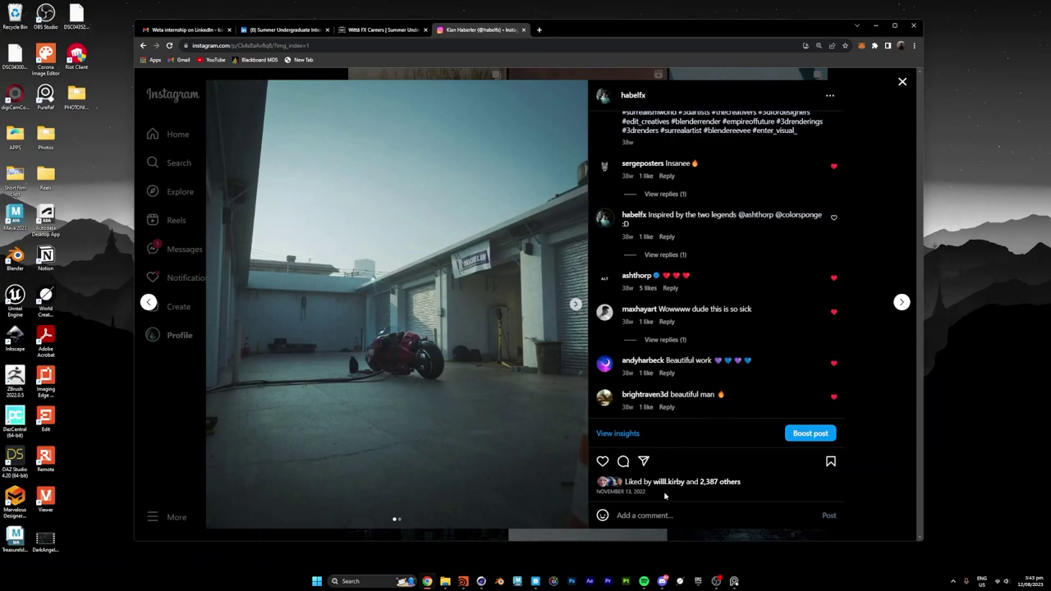
Review both images in the Instagram post of the motorcycle garage render
left_click_drag(665, 495, 597, 492)
left_click(538, 471)
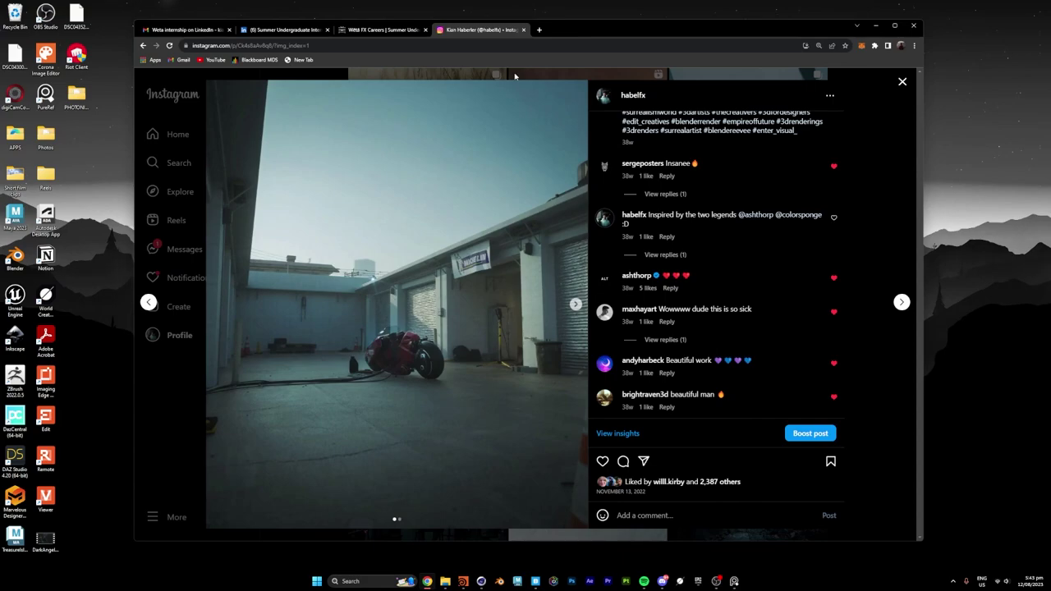
left_click_drag(553, 30, 560, 27)
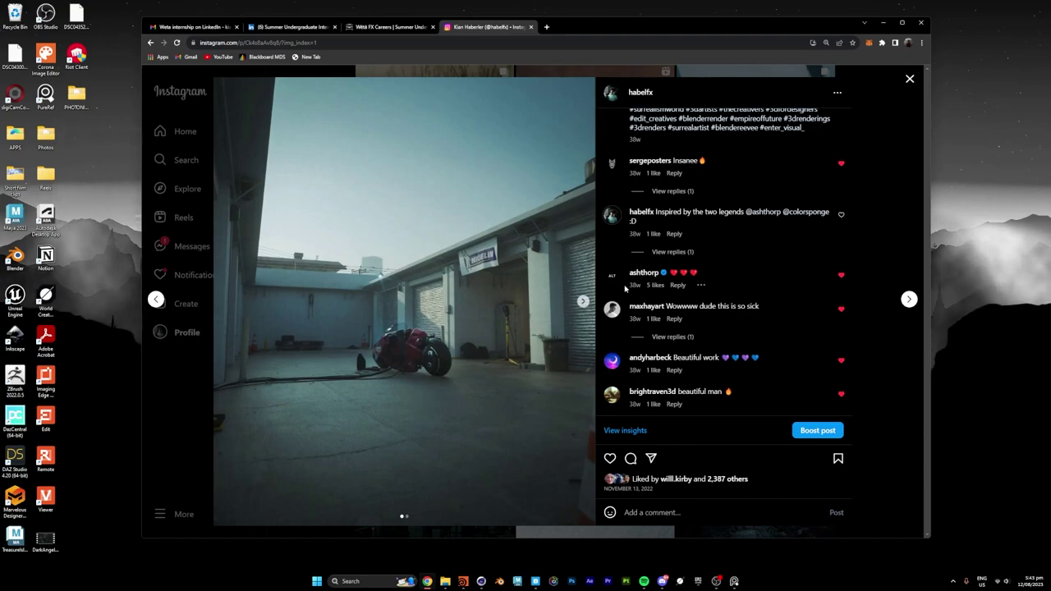
left_click(583, 302)
left_click(225, 300)
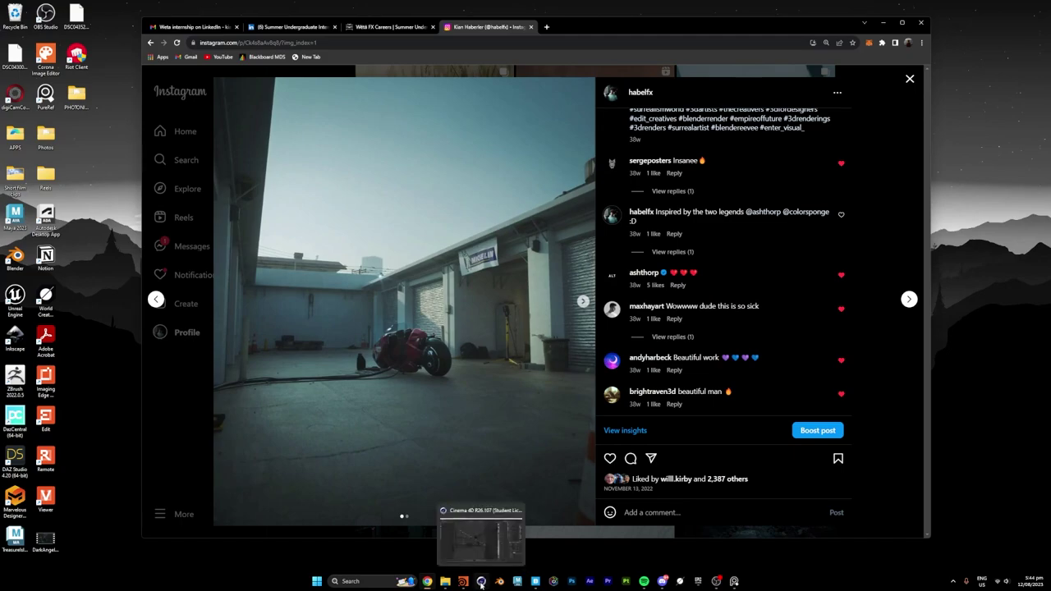
Switch to Cinema 4D and reset the OctaneCamera's pitch and bank rotation to 0°
left_click(481, 581)
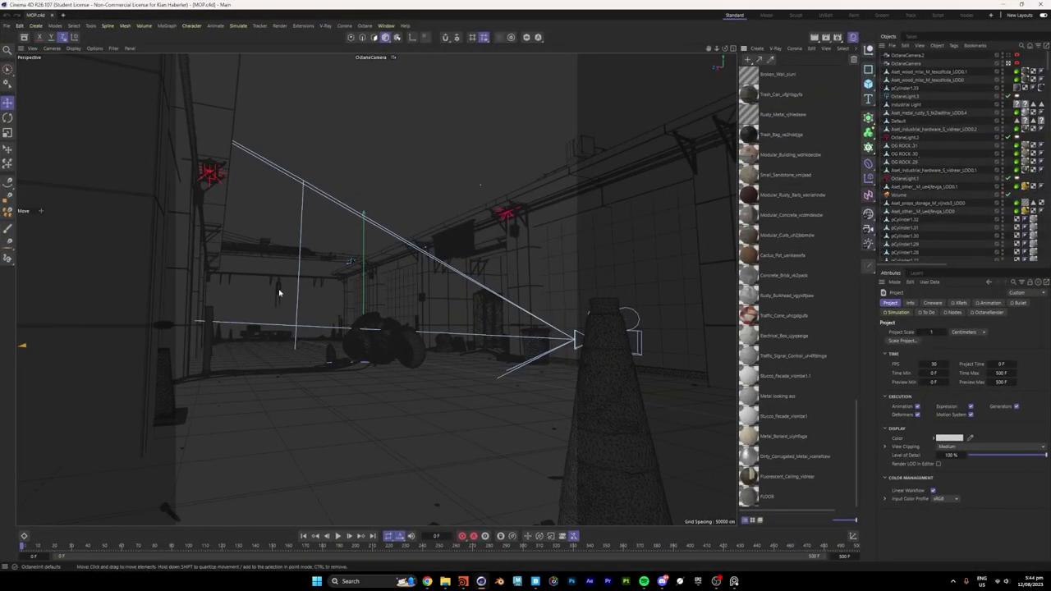
left_click_drag(380, 332, 388, 337, "alt")
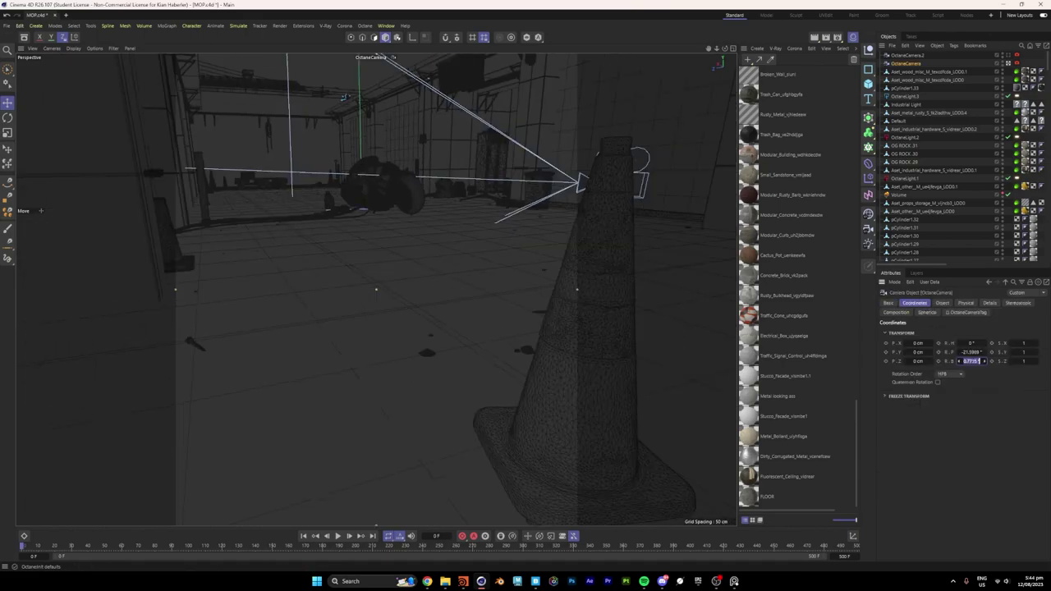
type("0")
double_click(974, 353)
type("0")
key("Return")
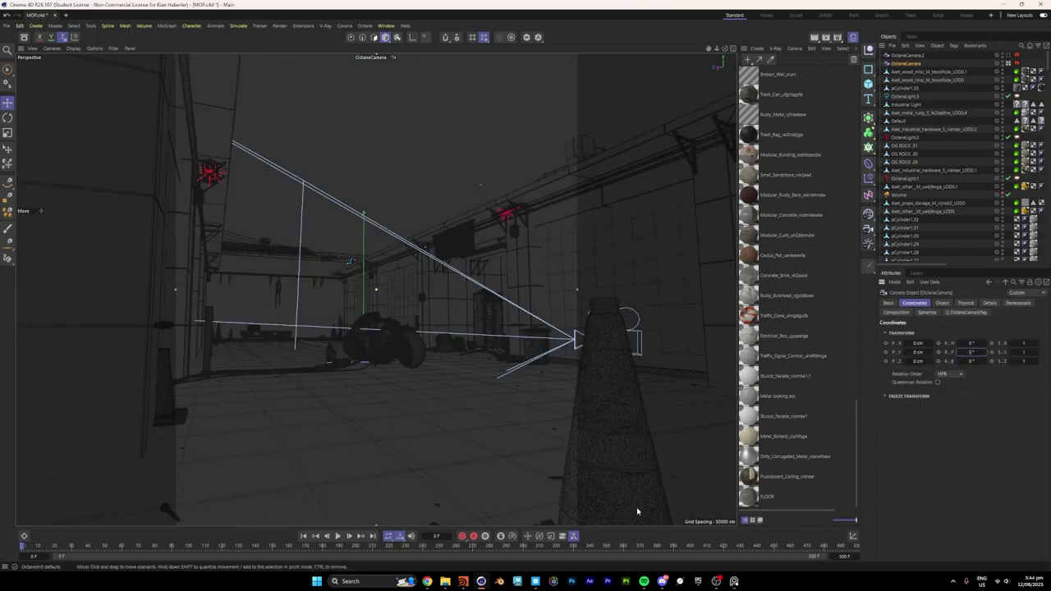
View the scene through the default camera and examine the garage set's layout from outside and inside
left_click(373, 59)
left_click(395, 68)
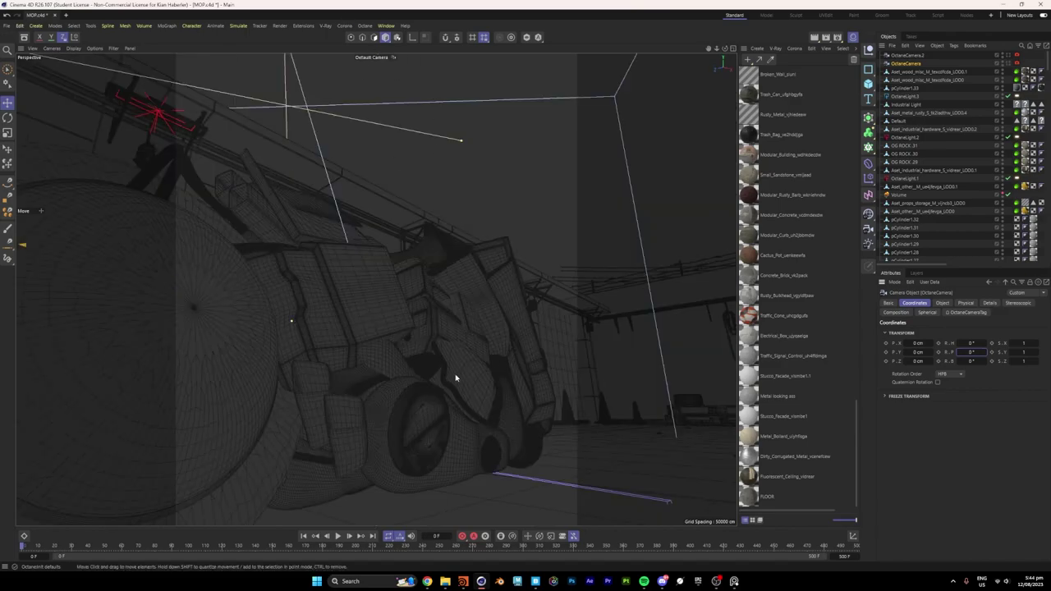
scroll(456, 377, "down", 10)
left_click_drag(456, 378, 249, 321, "alt")
scroll(471, 363, "down", 3)
left_click_drag(472, 363, 426, 348, "alt")
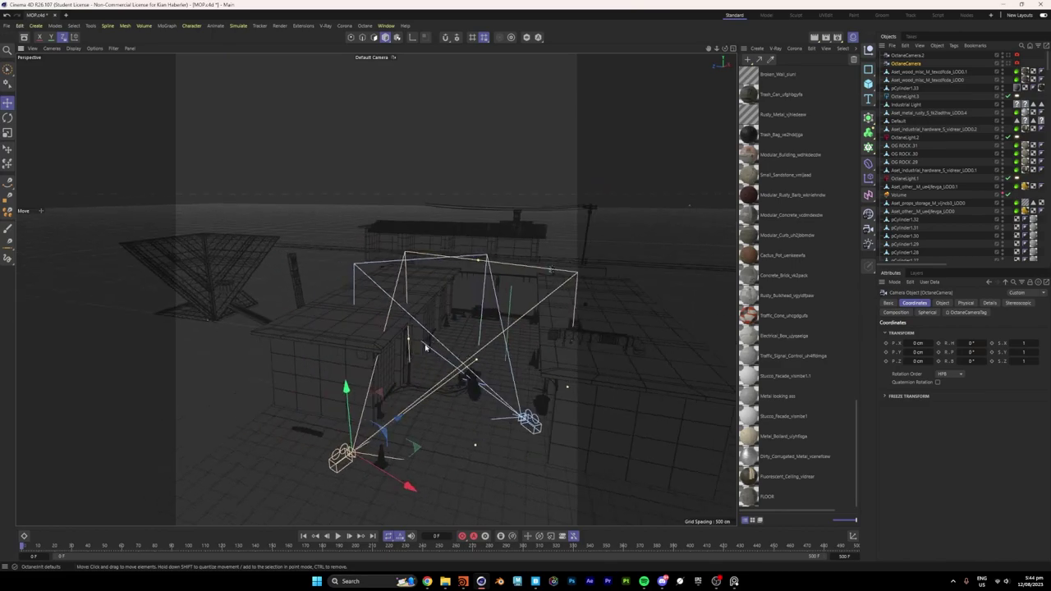
left_click_drag(230, 284, 267, 315, "alt")
scroll(251, 316, "up", 5)
left_click_drag(435, 322, 398, 301, "alt")
scroll(349, 330, "down", 3)
scroll(427, 328, "up", 5)
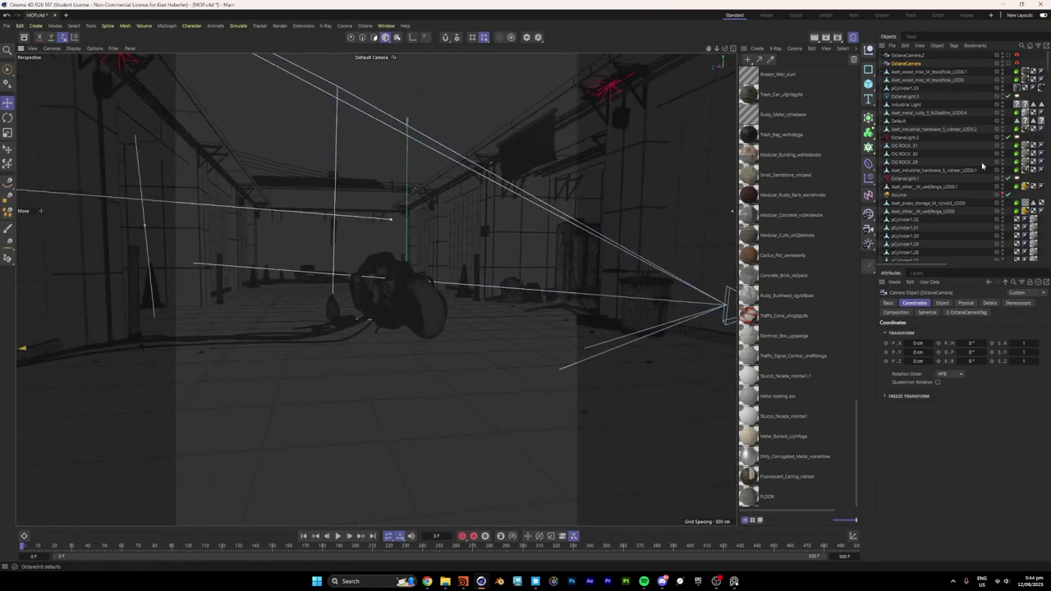
Select OctaneLight.1 in the object list and inspect its placement above the garage yard
scroll(981, 161, "down", 4)
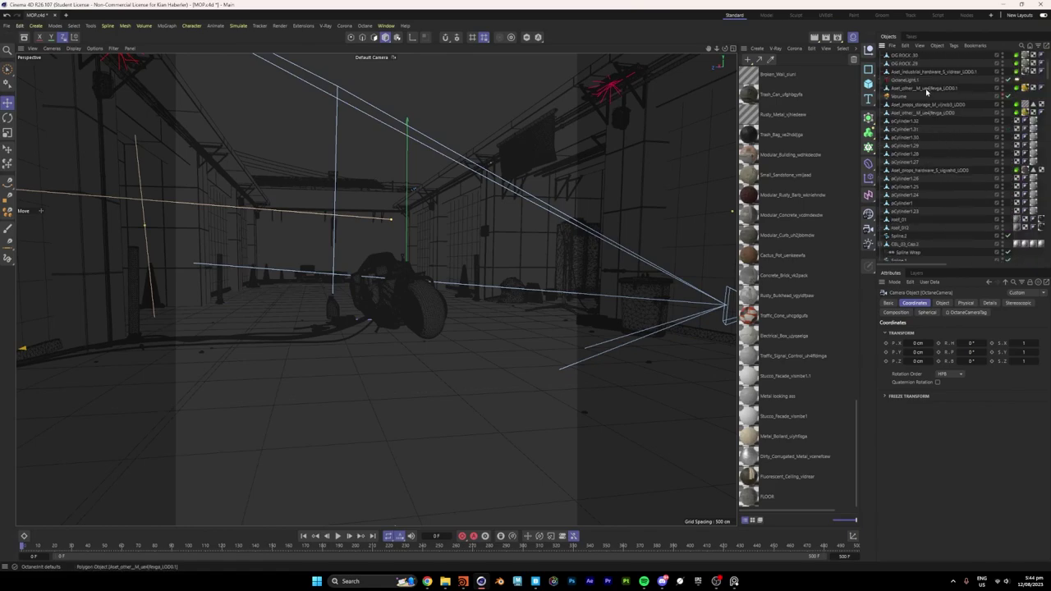
left_click_drag(574, 103, 490, 169, "alt")
scroll(577, 127, "up", 2)
scroll(526, 164, "up", 3)
left_click(905, 81)
left_click_drag(473, 260, 506, 251, "alt")
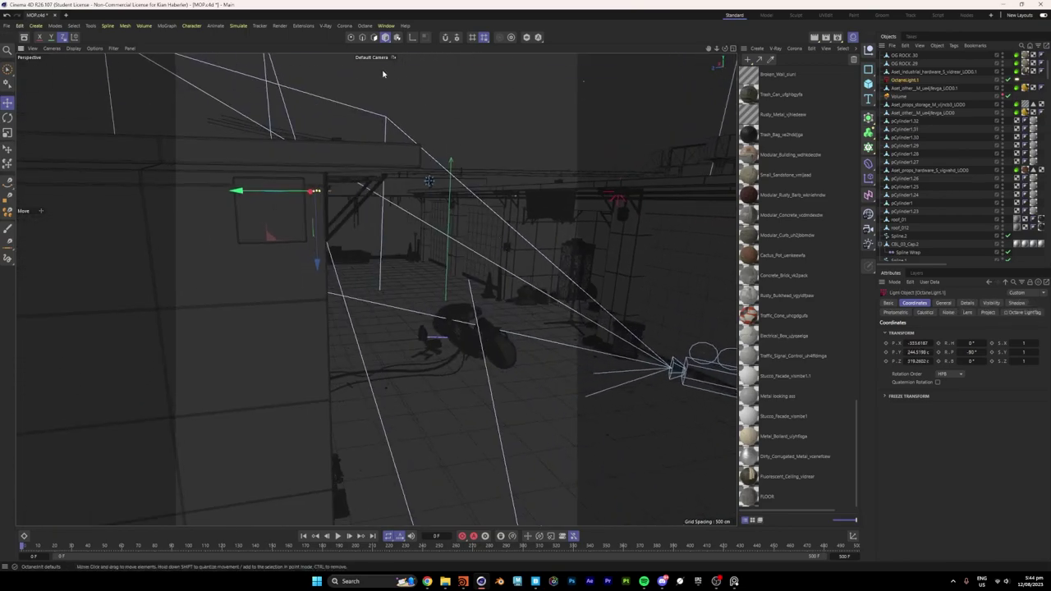
Return the viewport to OctaneCamera and open the Octane Live Viewer beside it
left_click(374, 58)
left_click(386, 85)
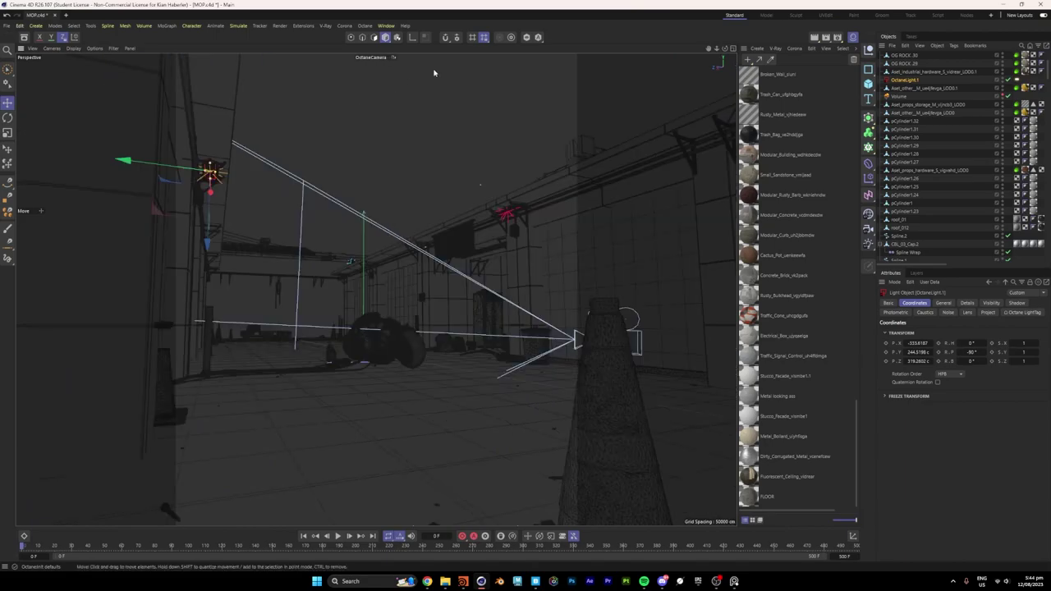
left_click(370, 25)
left_click(386, 59)
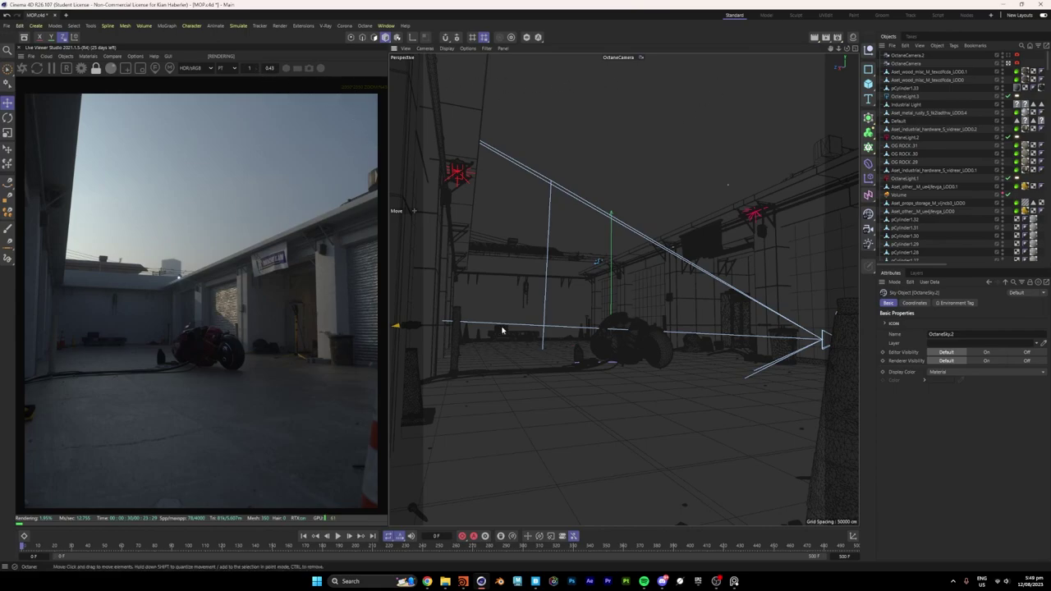
Find OctaneLight near the end of the object list and select it to review its general light settings
scroll(905, 192, "down", 10)
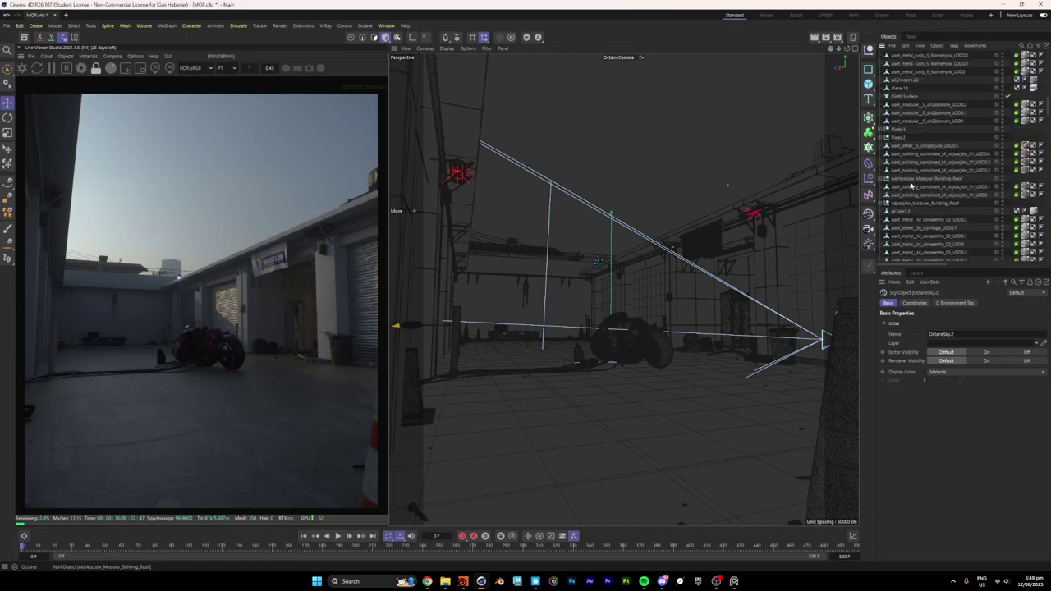
scroll(907, 213, "down", 10)
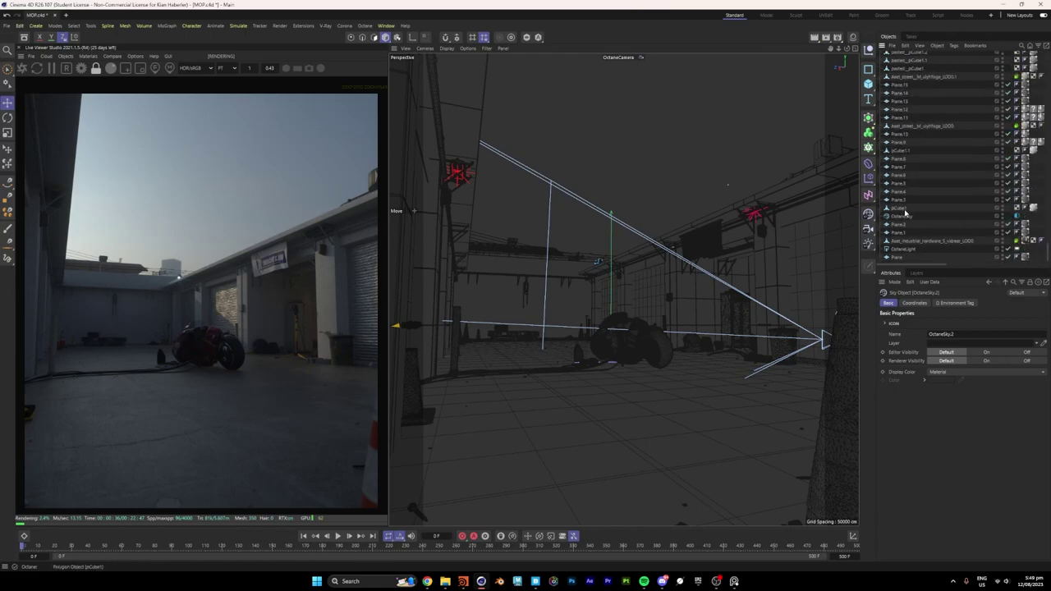
left_click(909, 248)
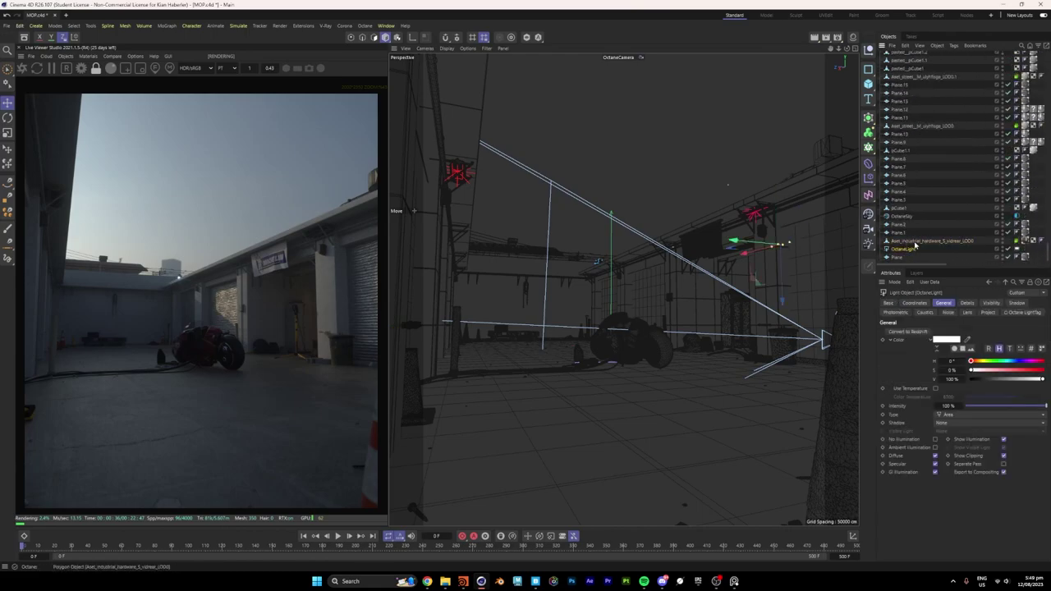
Compare the render with the OctaneCamera tag's post processing disabled and enabled, leaving it enabled
scroll(895, 195, "up", 15)
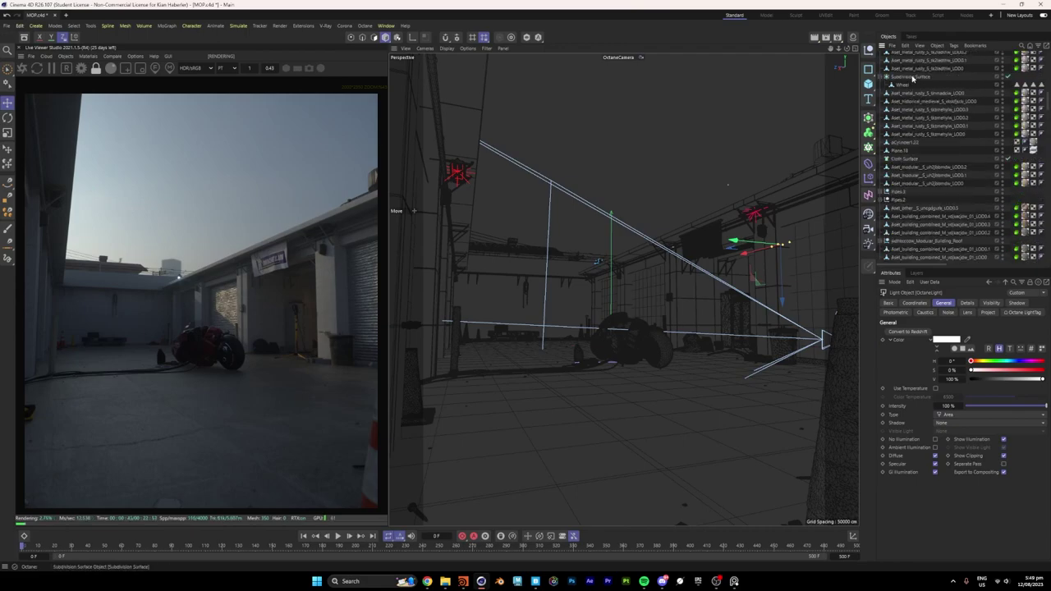
left_click(906, 64)
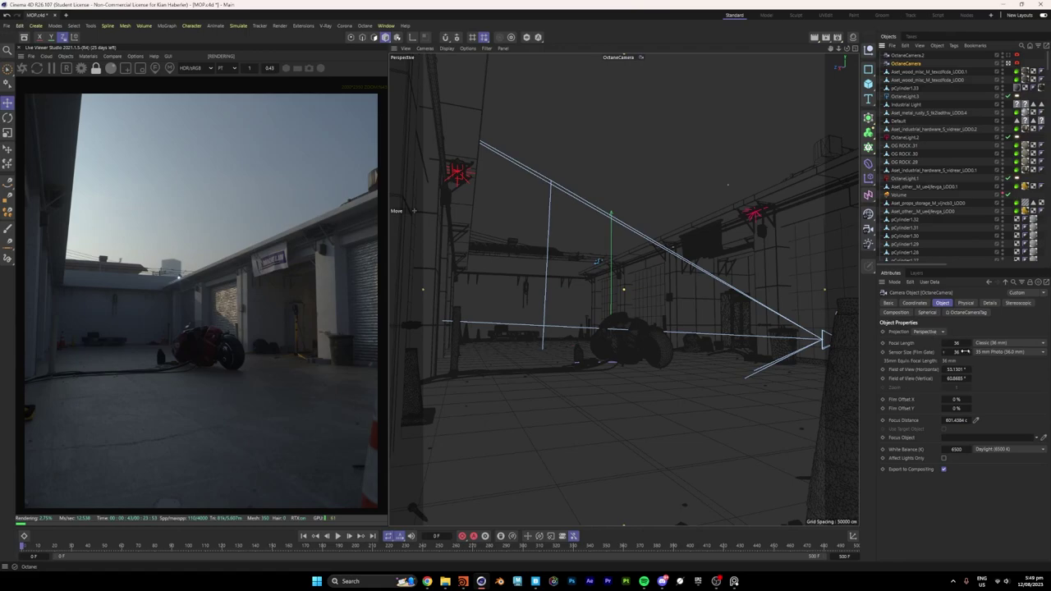
left_click(967, 312)
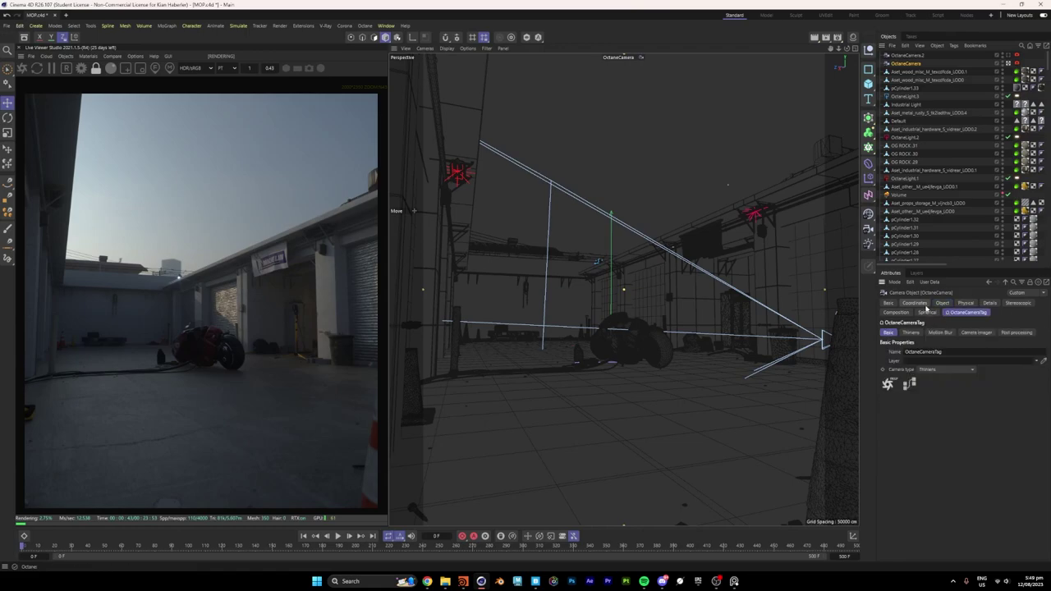
left_click(940, 332)
left_click(976, 332)
left_click(1007, 332)
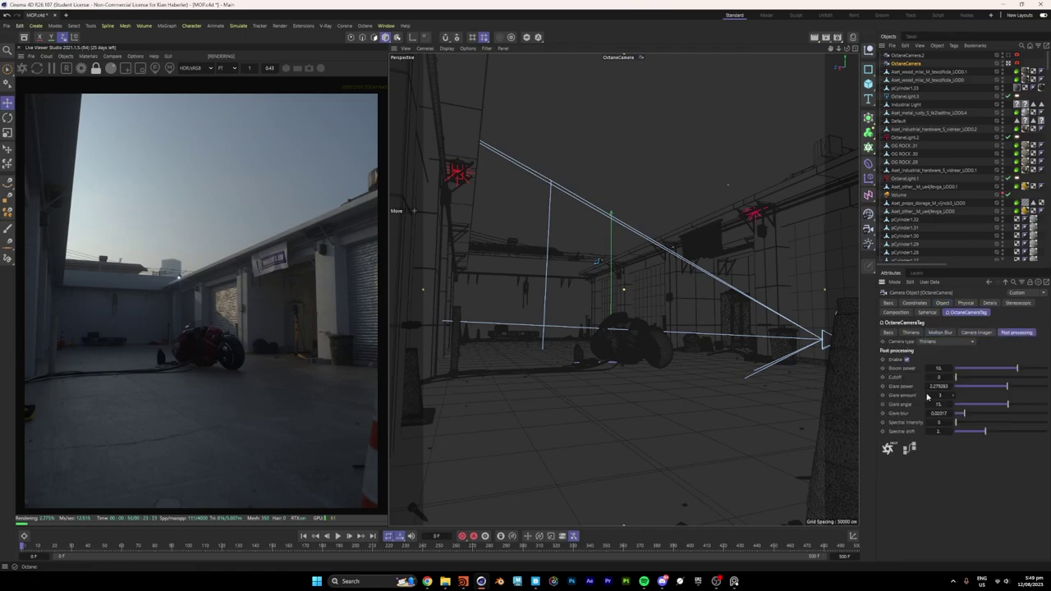
left_click(908, 361)
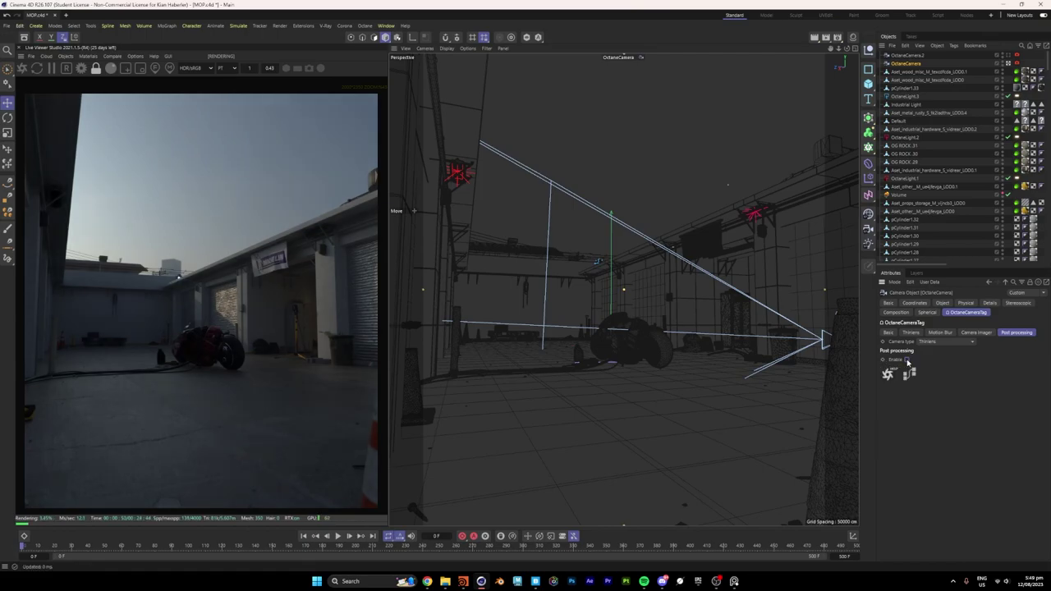
left_click(907, 362)
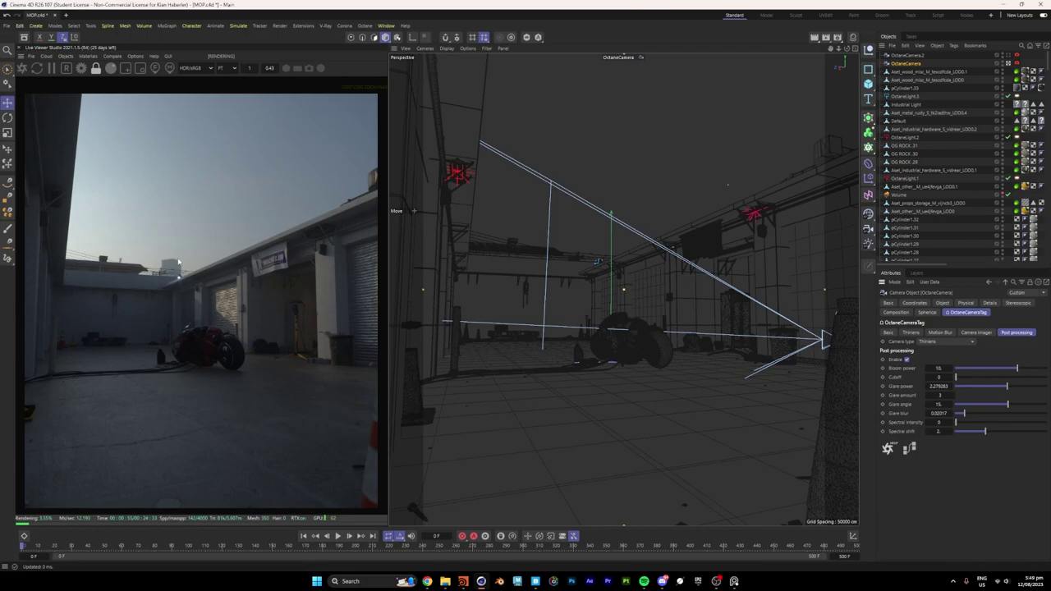
left_click(907, 361)
left_click(908, 362)
Examine the OctaneCamera tag's camera imager, motion blur, thin lens and basic settings
left_click(976, 332)
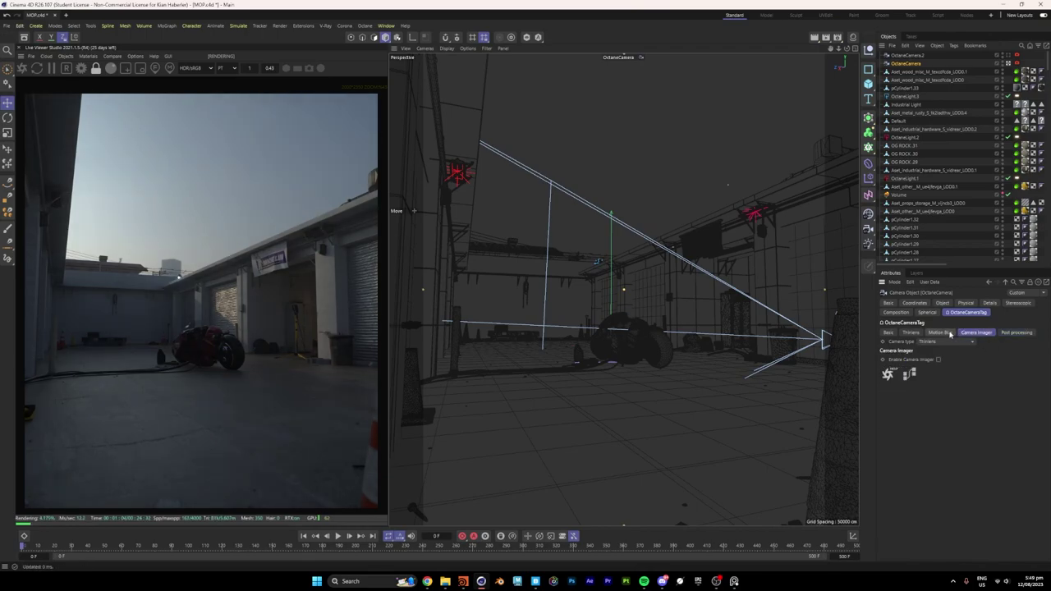
left_click(947, 333)
left_click(911, 333)
left_click(970, 333)
left_click(948, 333)
left_click(889, 333)
left_click(975, 334)
Set the aperture aspect ratio to 2 in the OctaneCamera tag's thin lens depth of field settings
left_click(911, 334)
left_click(893, 406)
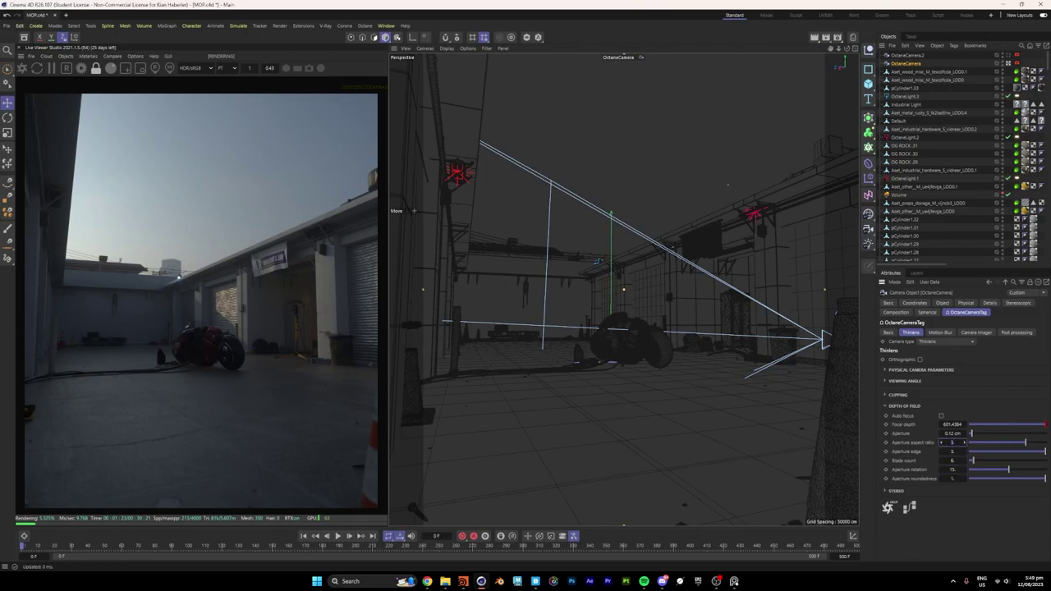
key("Return")
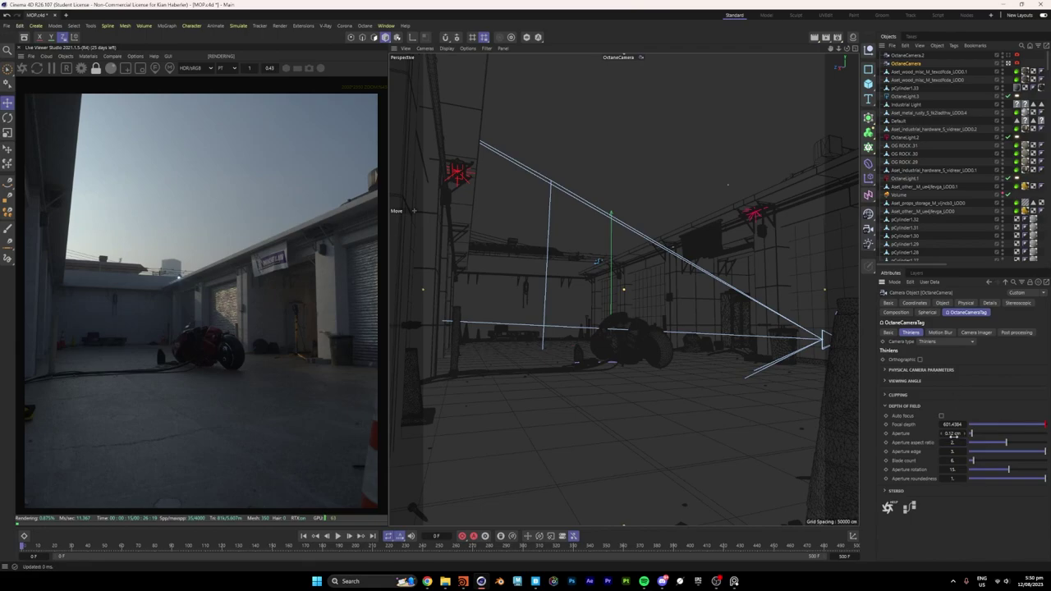
Switch to the default camera and examine the garage yard from above in the viewport and live render
left_click(623, 57)
left_click(644, 64)
left_click_drag(596, 327, 660, 349, "alt")
scroll(632, 361, "down", 10)
scroll(660, 330, "up", 5)
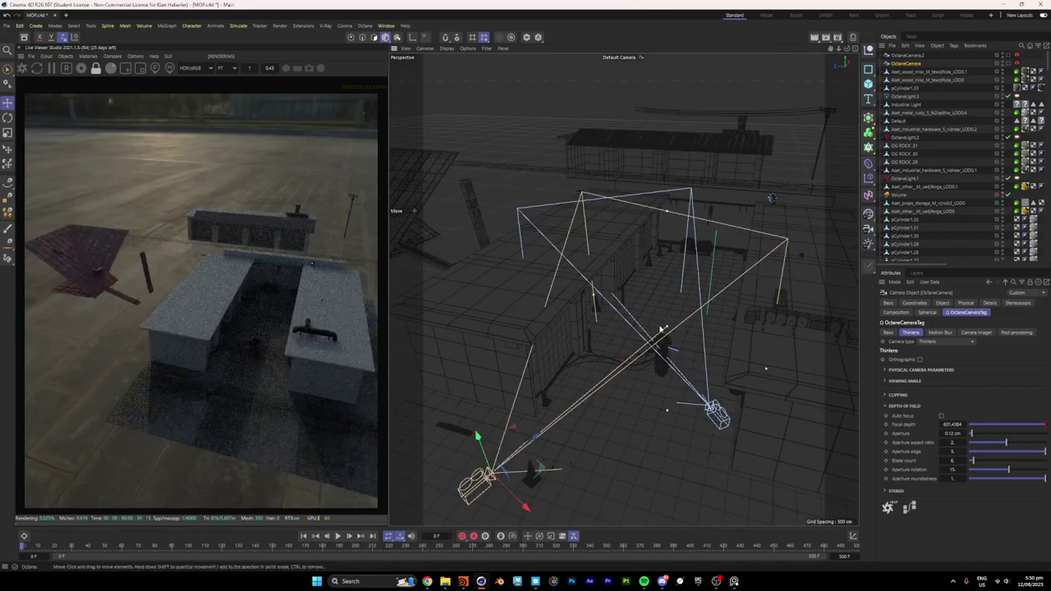
scroll(661, 329, "up", 5)
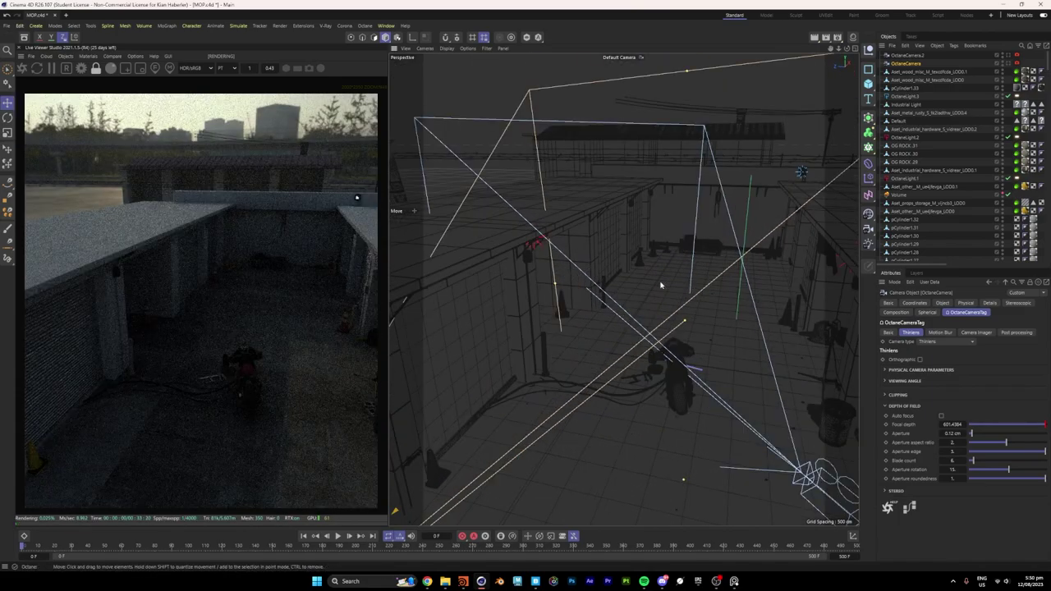
scroll(927, 146, "down", 6)
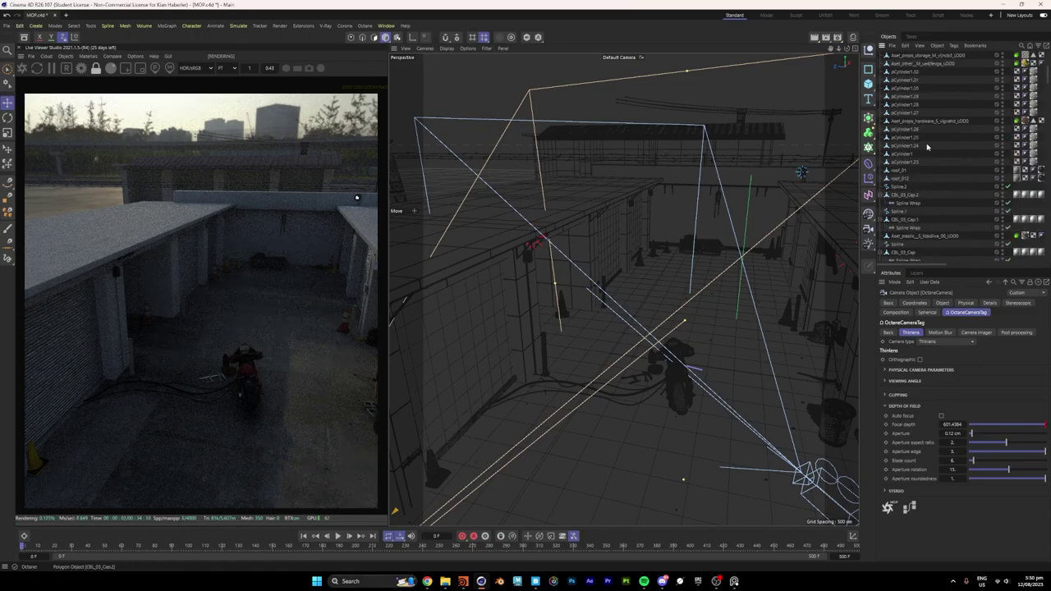
scroll(927, 147, "up", 6)
left_click_drag(659, 327, 681, 307, "alt")
middle_click_drag(680, 308, 643, 342, "alt")
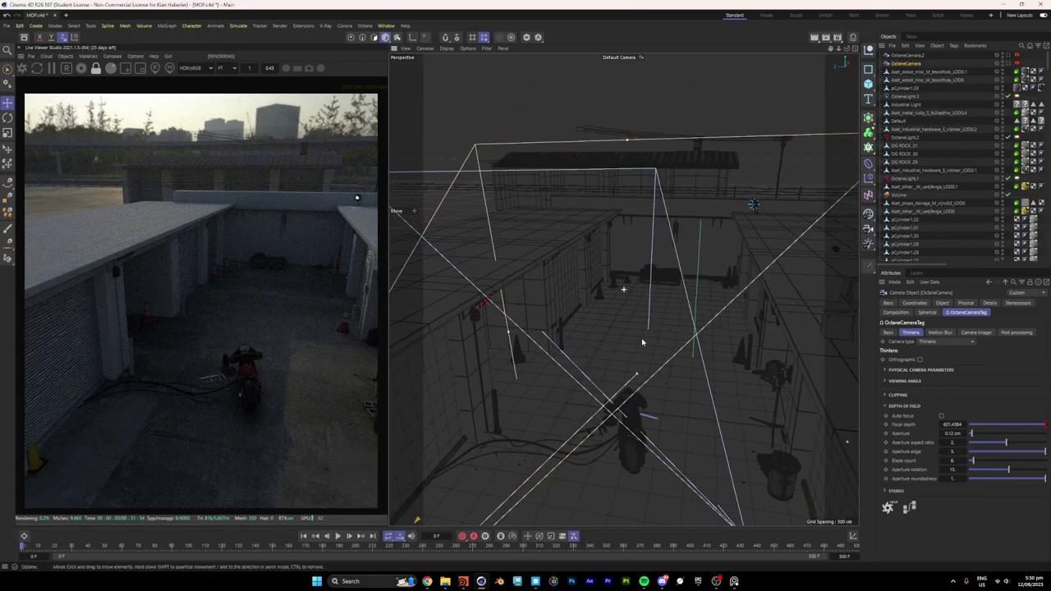
left_click_drag(651, 316, 683, 310, "alt")
Select the OctaneSky object and show its environment tag settings to review the image texture and power
scroll(925, 124, "down", 15)
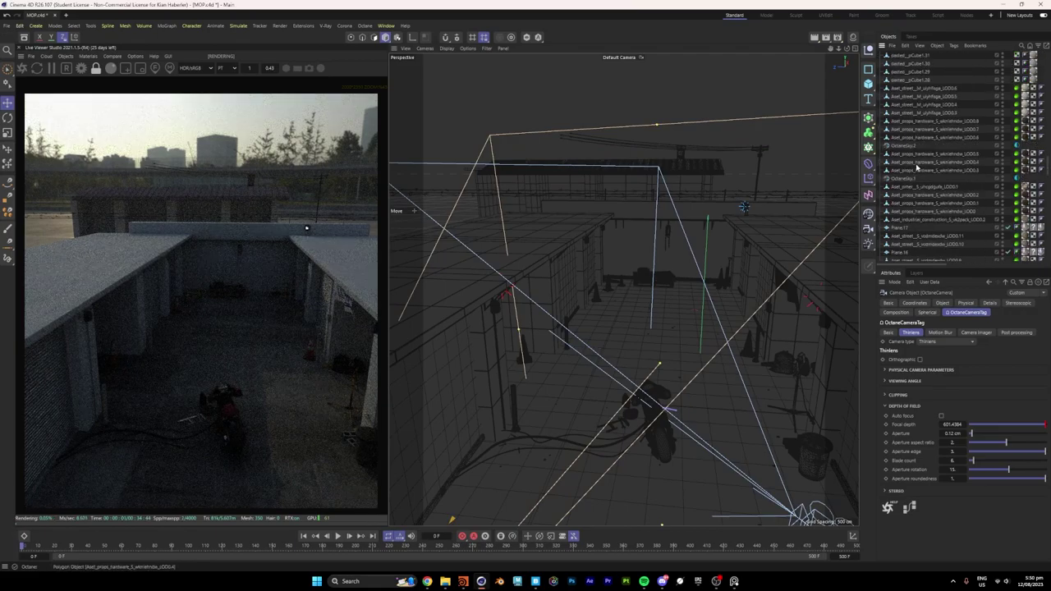
scroll(917, 167, "down", 8)
left_click(902, 216)
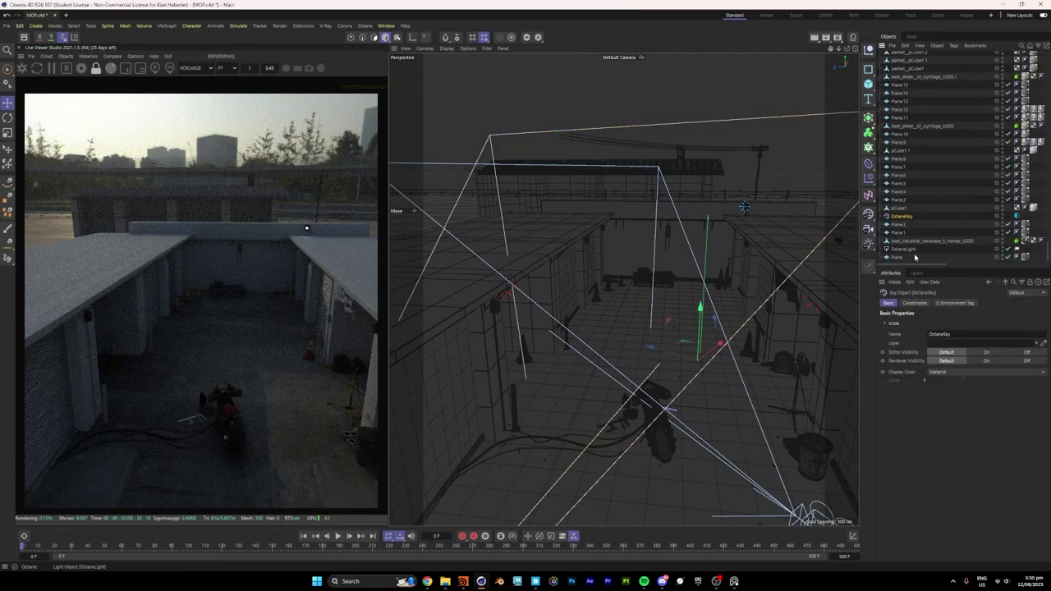
left_click(955, 303)
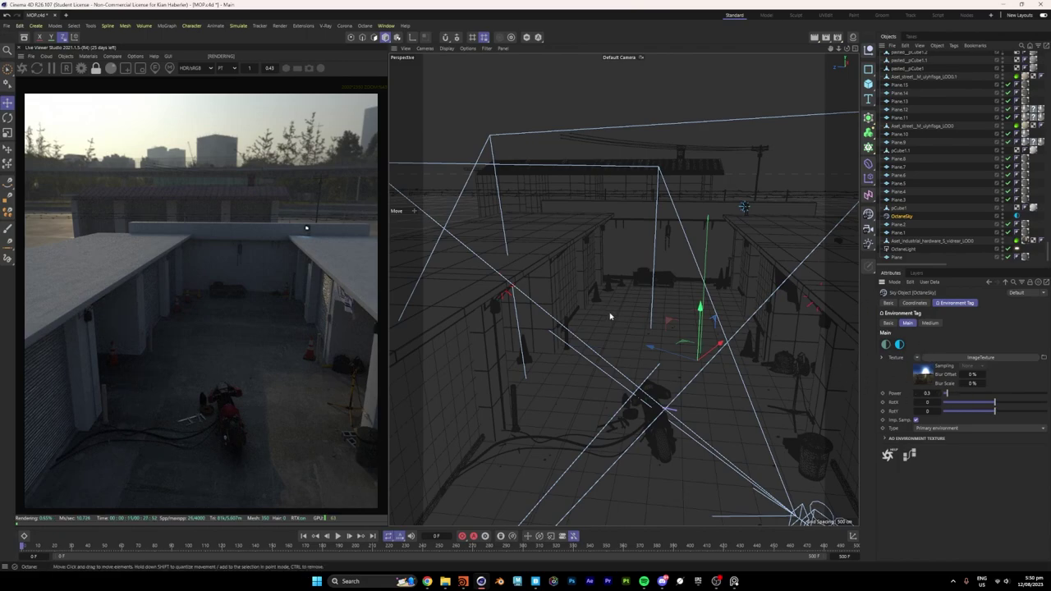
Find and select the red OctaneLight.2 area light in the object list to review its general settings
middle_click_drag(615, 308, 610, 285, "alt")
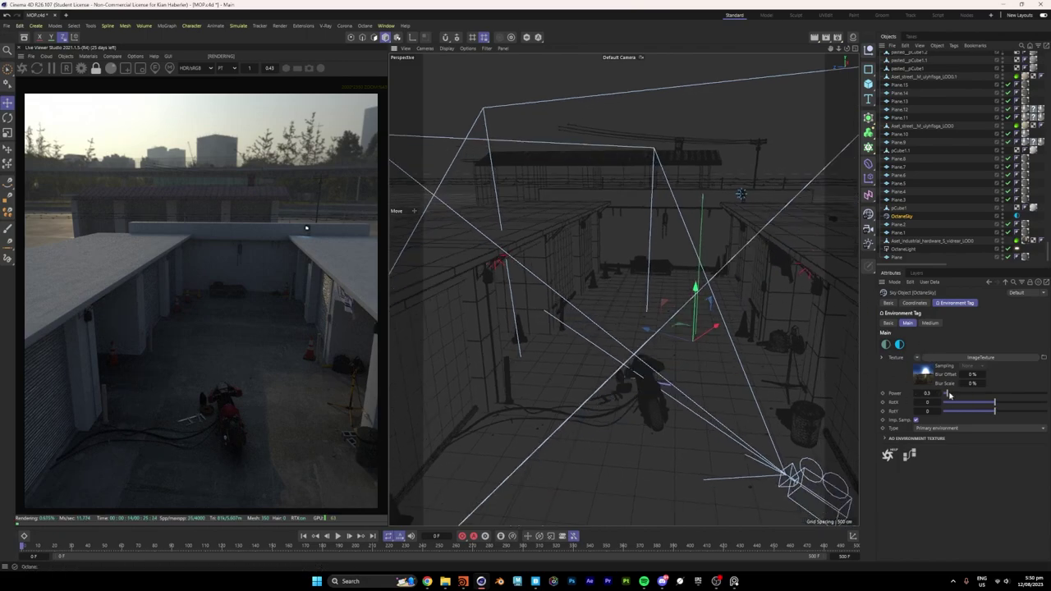
scroll(900, 154, "up", 10)
scroll(900, 152, "up", 5)
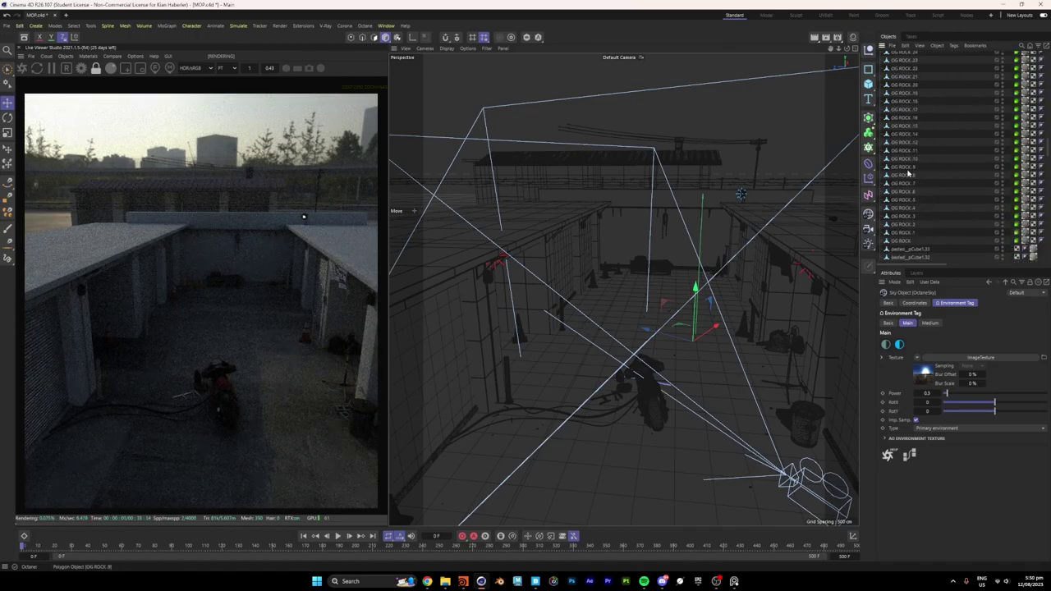
scroll(914, 190, "down", 3)
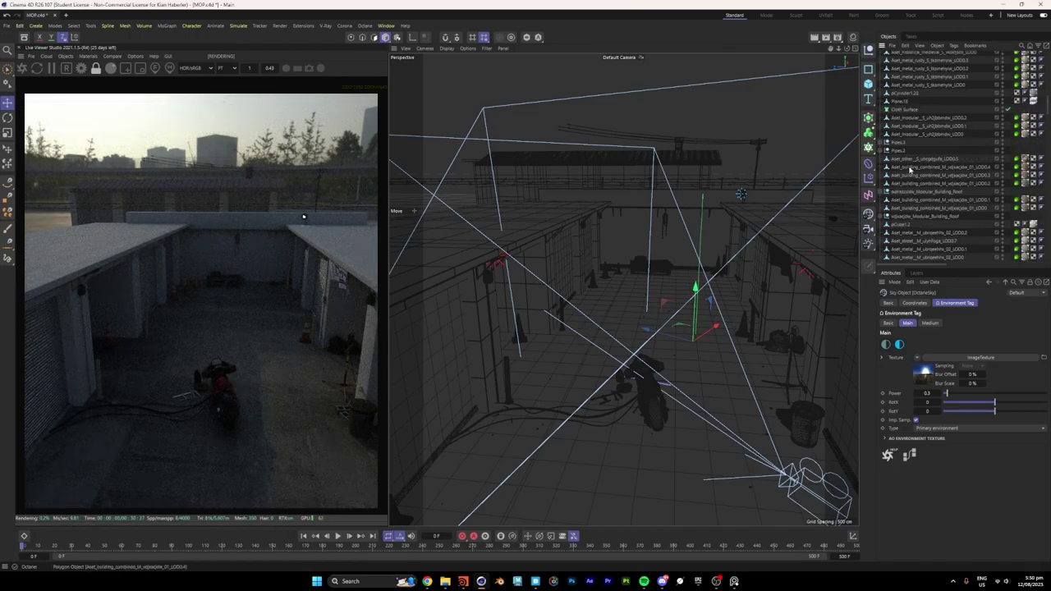
scroll(909, 213, "up", 10)
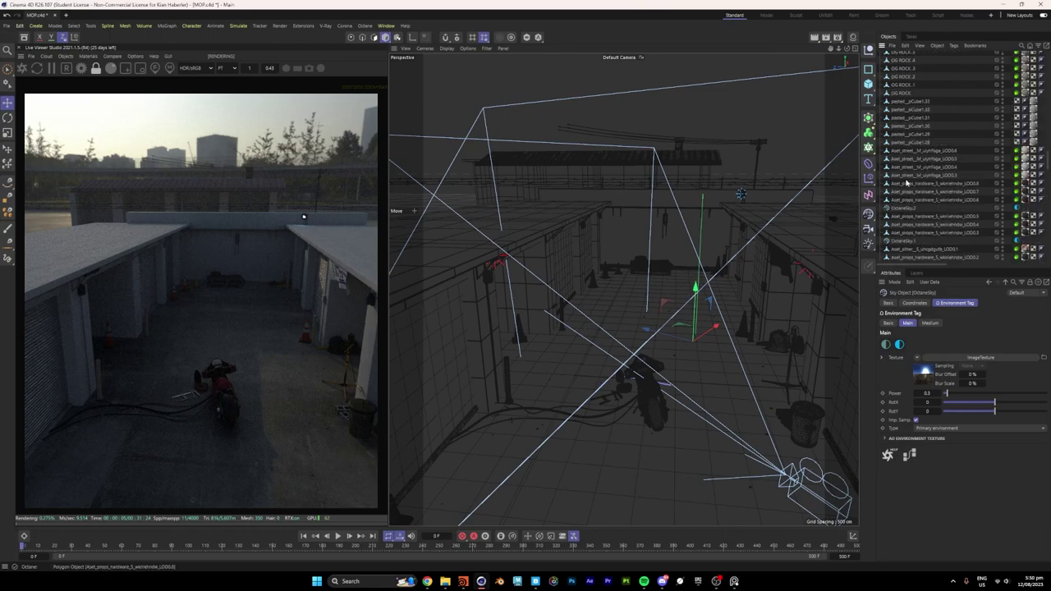
left_click(904, 137)
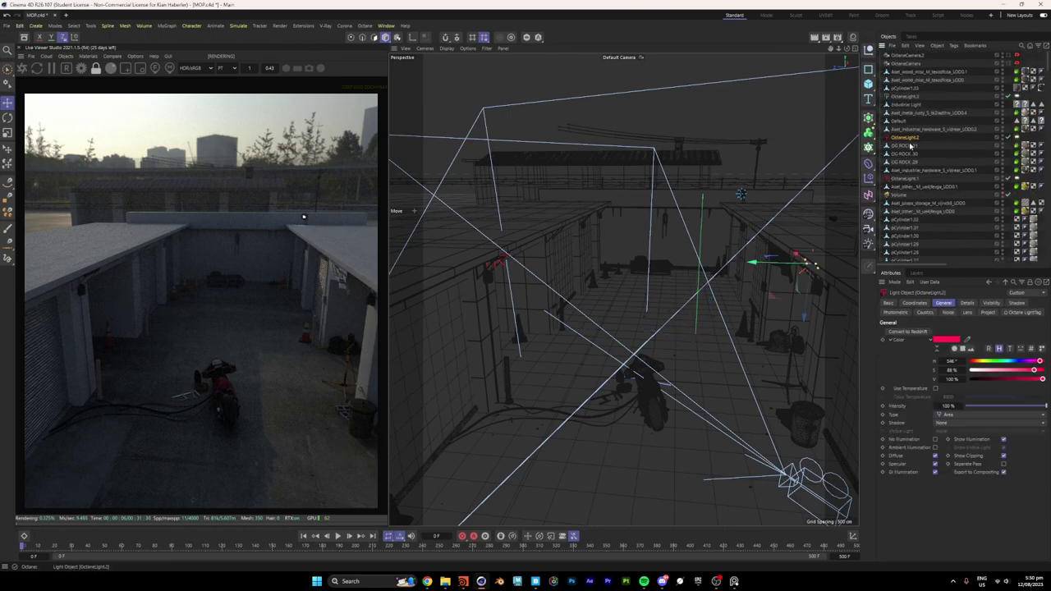
Examine the red wall light and the roof-mounted spotlight around the garage yard in the viewport and live render
middle_click_drag(774, 294, 727, 310, "alt")
left_click_drag(728, 310, 760, 296, "alt")
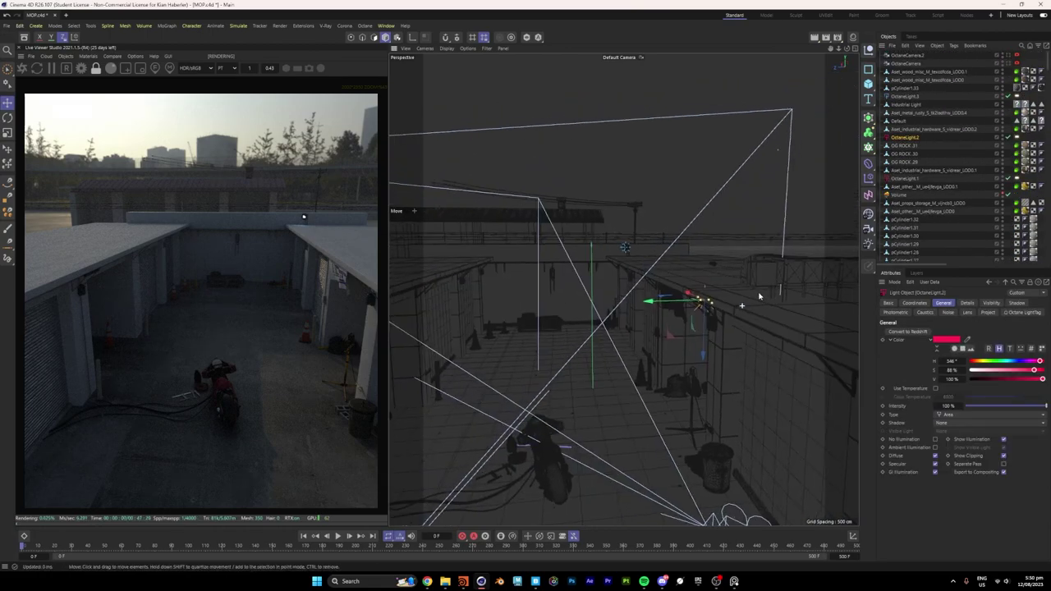
right_click_drag(694, 314, 750, 309, "alt")
left_click_drag(749, 308, 639, 308, "alt")
left_click_drag(673, 346, 673, 328, "alt")
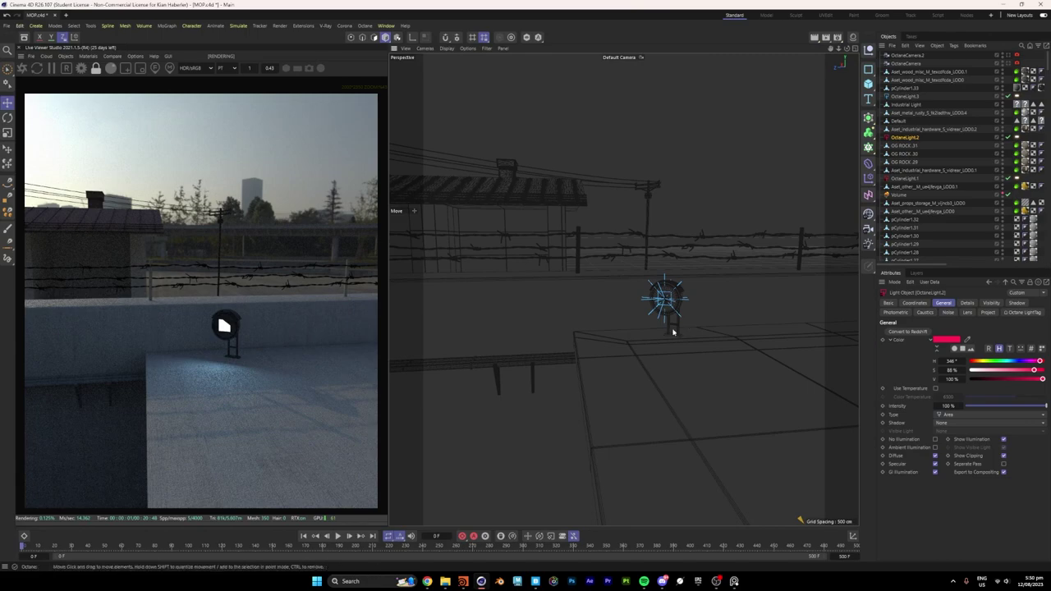
left_click_drag(727, 288, 640, 324, "alt")
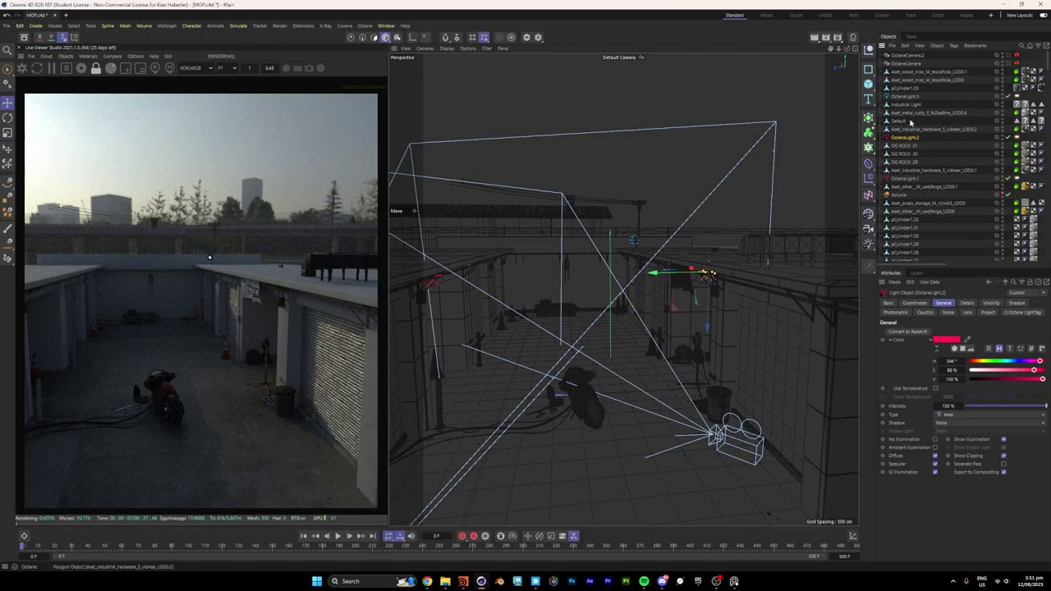
Select the Octane Volume object to review its generate settings and its placement over the garage yard
left_click(900, 194)
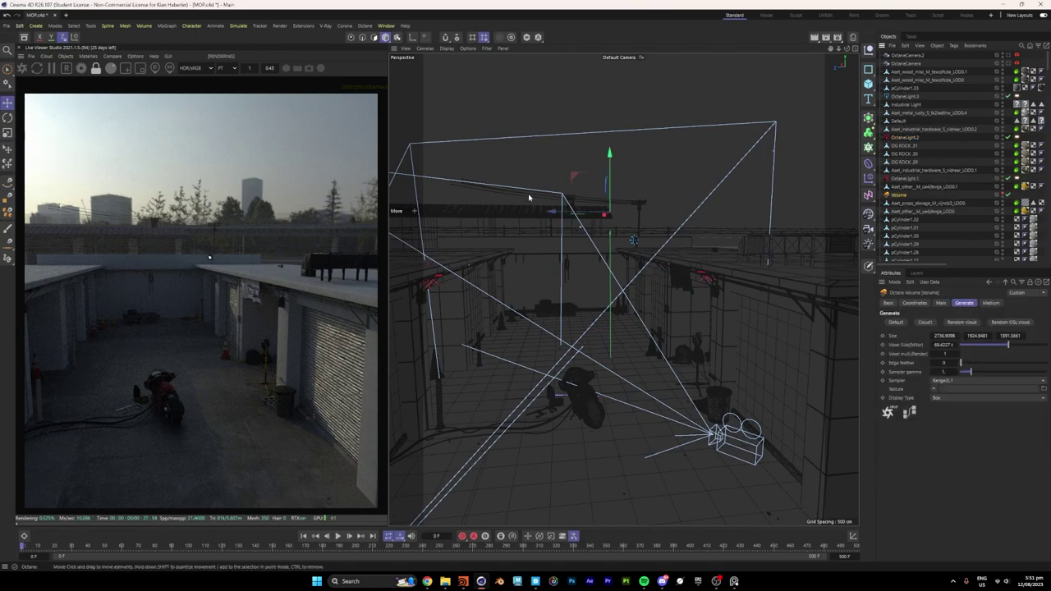
middle_click_drag(639, 321, 652, 281, "alt")
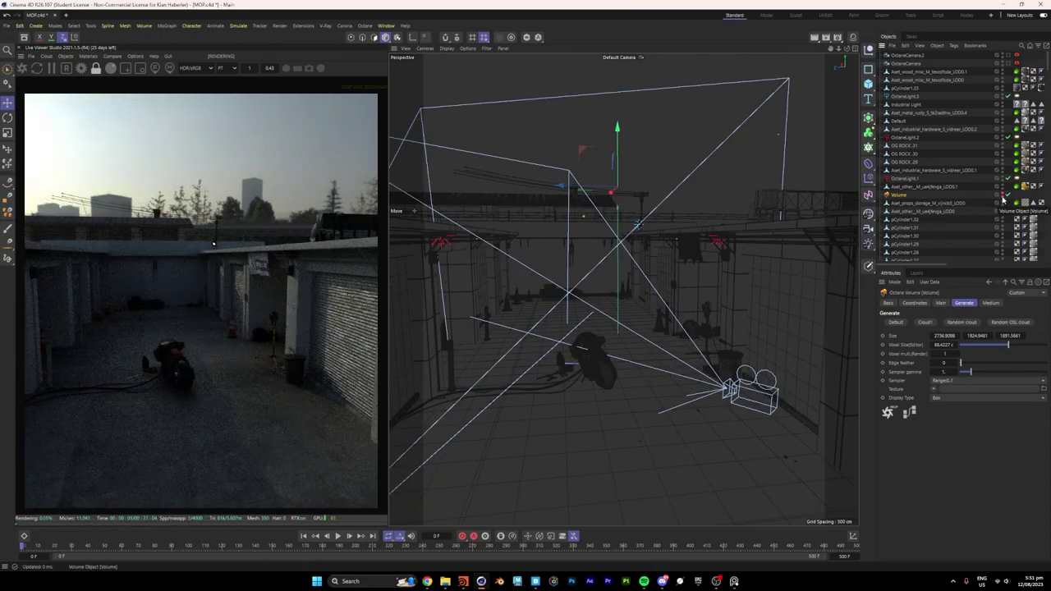
middle_click_drag(658, 313, 666, 303, "alt")
scroll(666, 305, "up", 3)
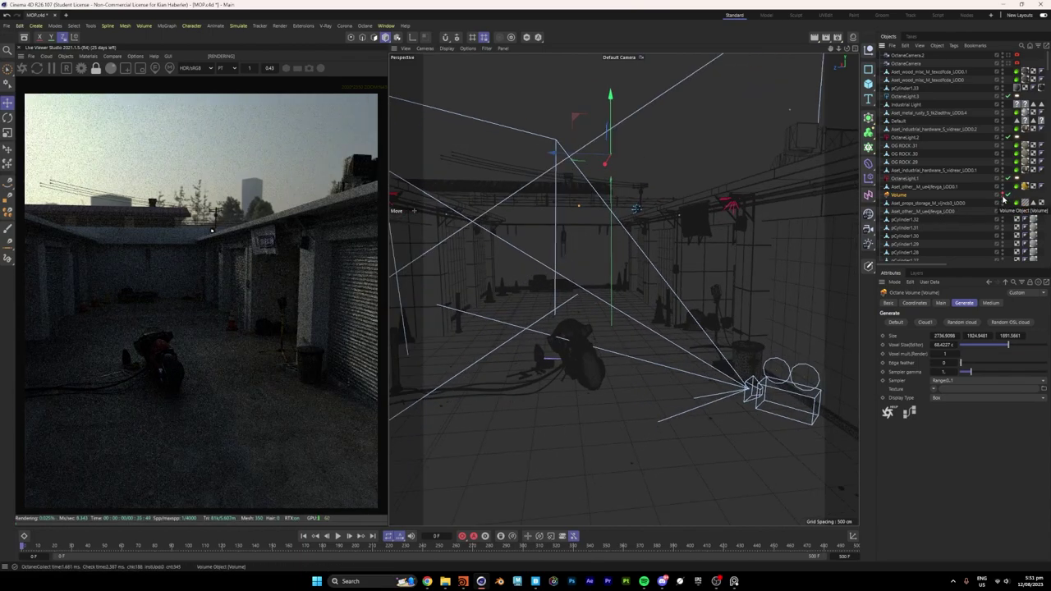
left_click_drag(514, 258, 686, 248, "alt")
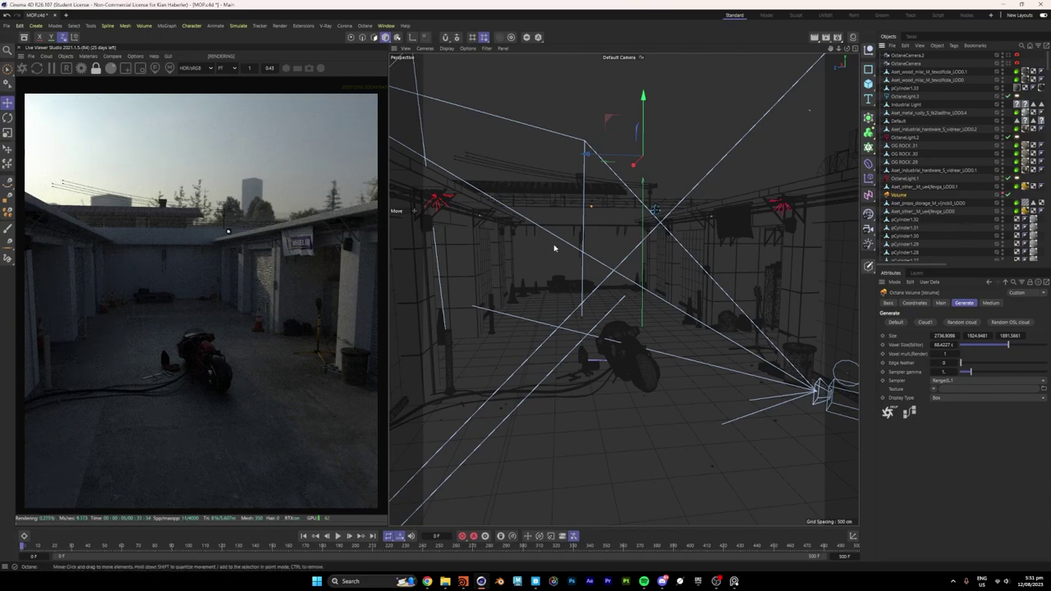
middle_click_drag(541, 237, 557, 244, "alt")
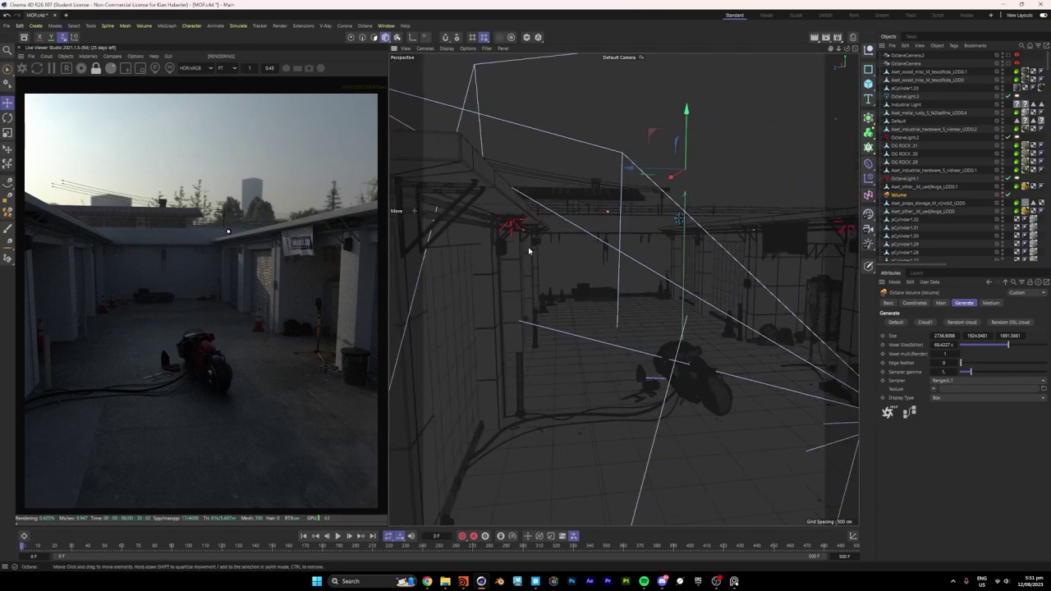
Examine the garage row with its red wall light and the camera's position from several angles around the yard
left_click_drag(497, 247, 481, 251, "alt")
middle_click_drag(506, 236, 528, 249, "alt")
right_click_drag(517, 239, 551, 236, "alt")
left_click_drag(550, 237, 743, 285, "alt")
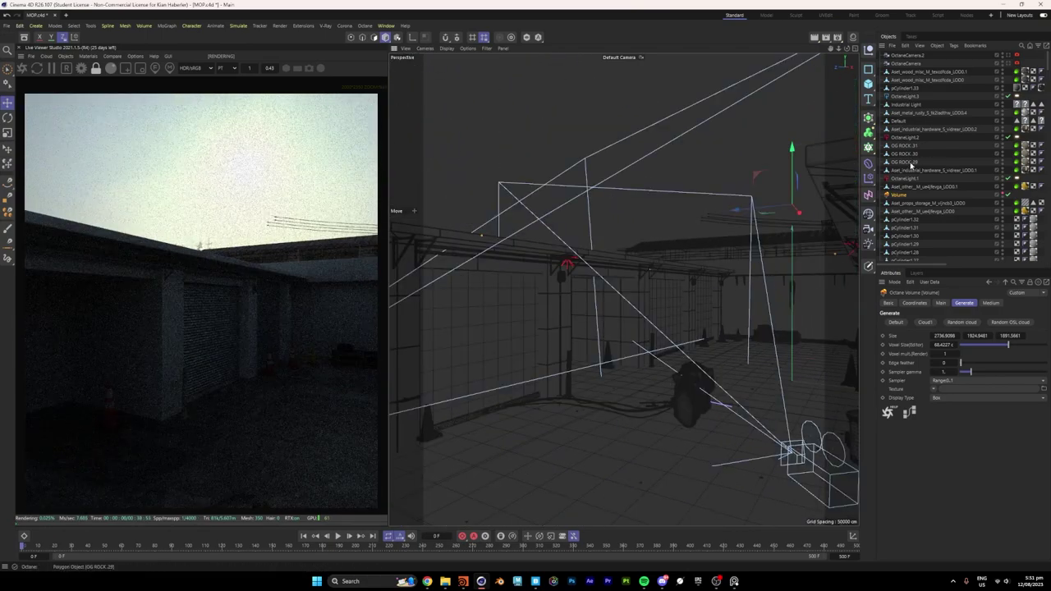
left_click_drag(662, 383, 763, 370, "alt")
middle_click_drag(762, 370, 629, 316, "alt")
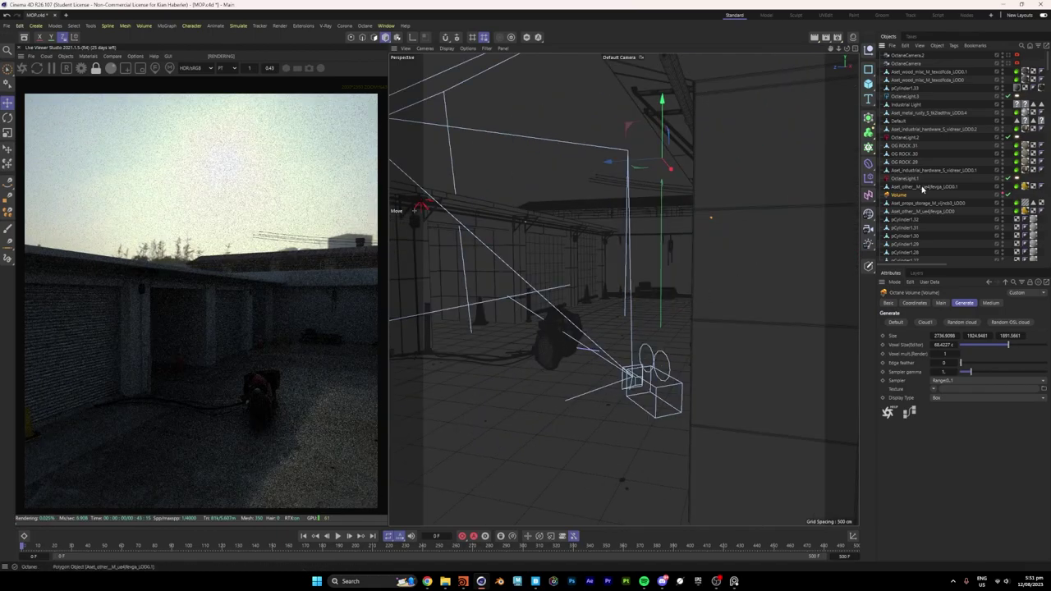
left_click_drag(554, 336, 605, 321, "alt")
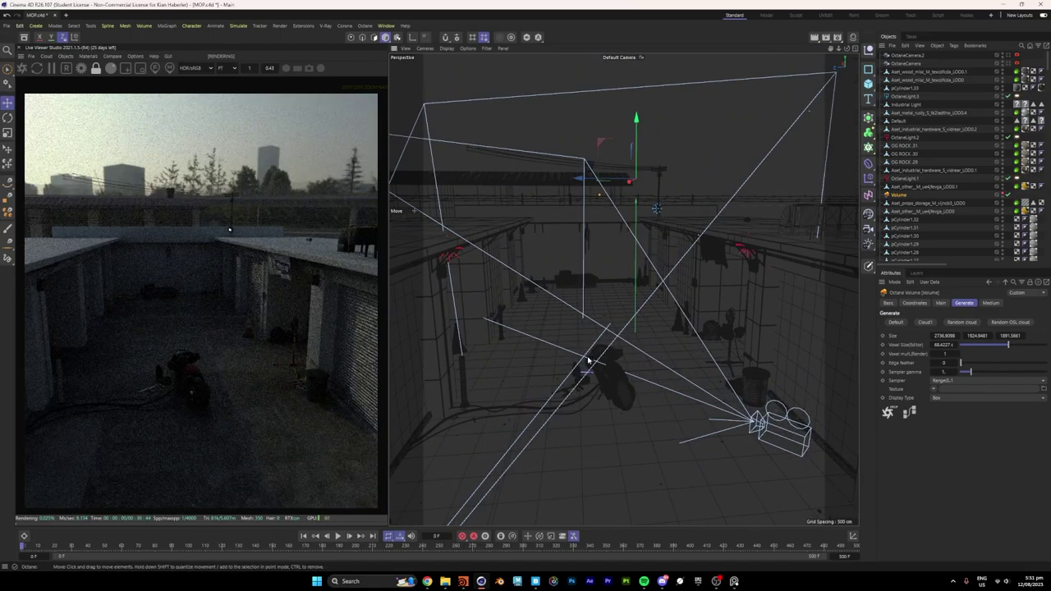
Examine the motorcycle's bodywork, wheels and scratched red paint up close in the viewport and live render
right_click_drag(588, 361, 633, 381, "alt")
left_click_drag(624, 385, 594, 389, "alt")
right_click_drag(603, 387, 649, 391, "alt")
left_click_drag(648, 388, 513, 324, "alt")
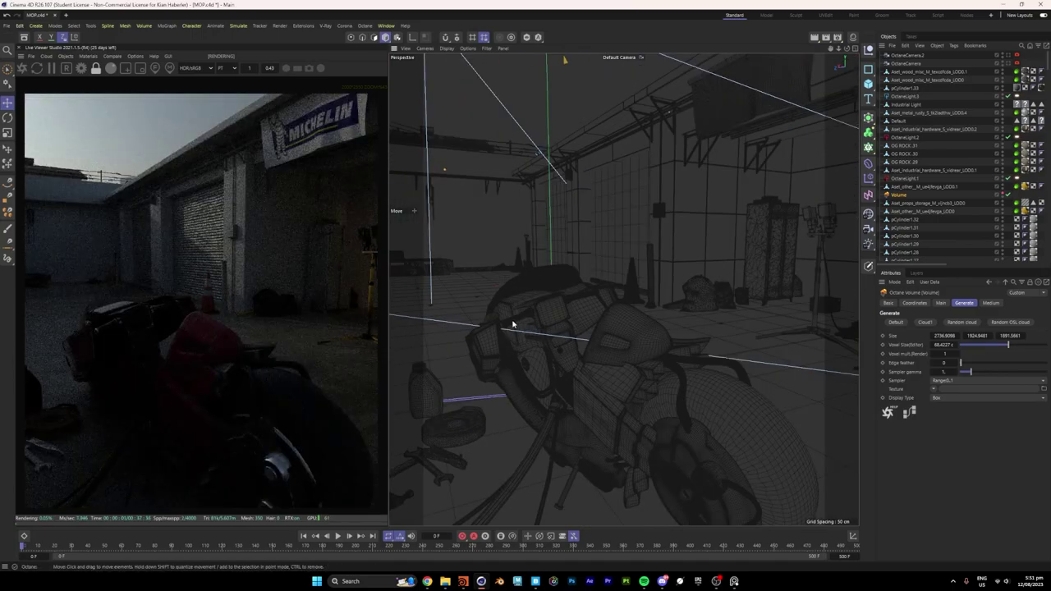
left_click_drag(549, 279, 617, 326, "alt")
right_click_drag(605, 326, 636, 322, "alt")
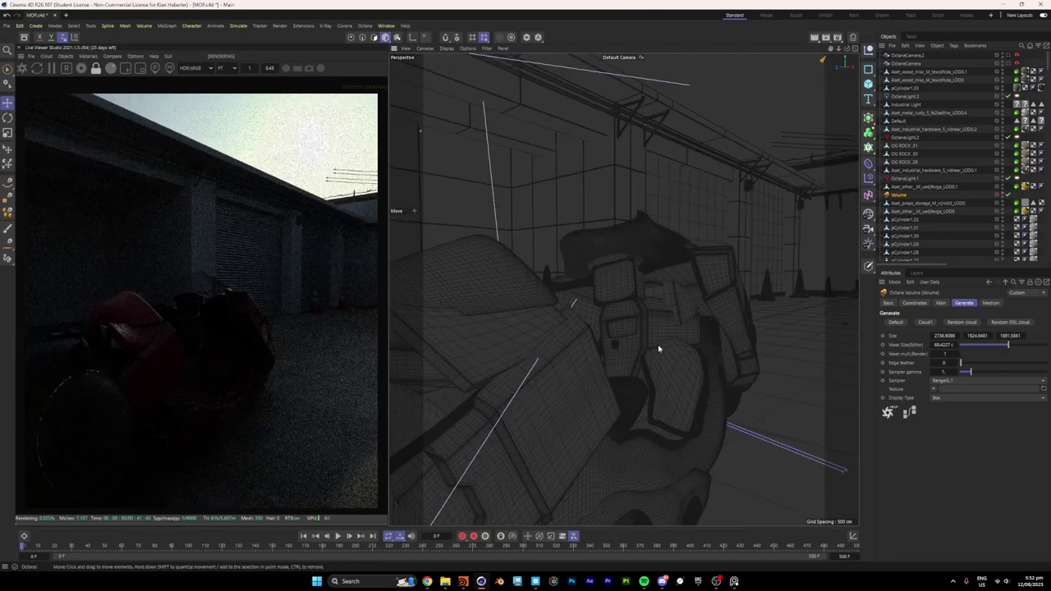
scroll(622, 331, "down", 3)
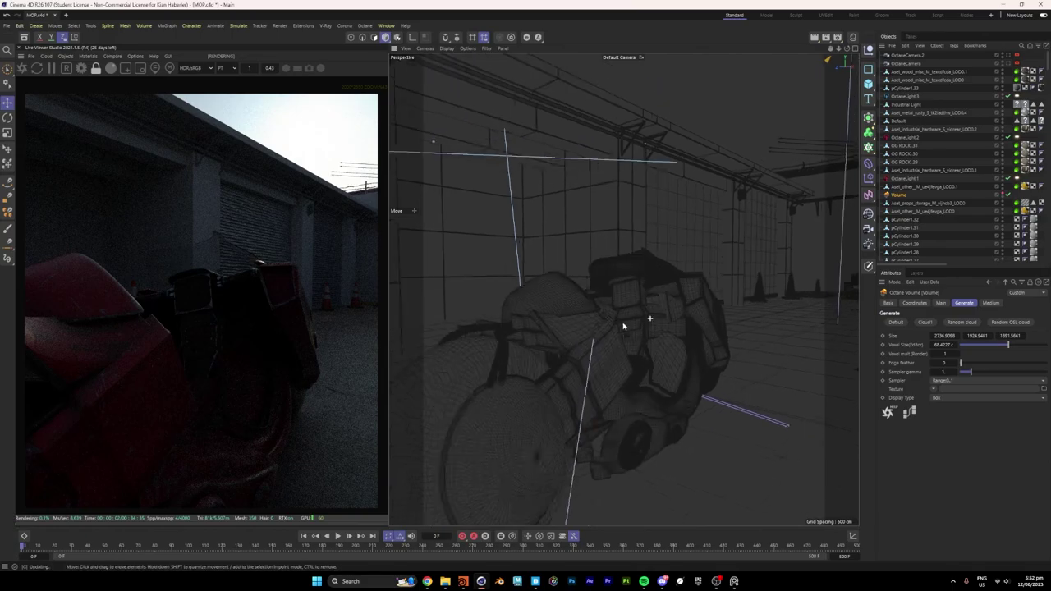
left_click_drag(629, 328, 570, 345, "alt")
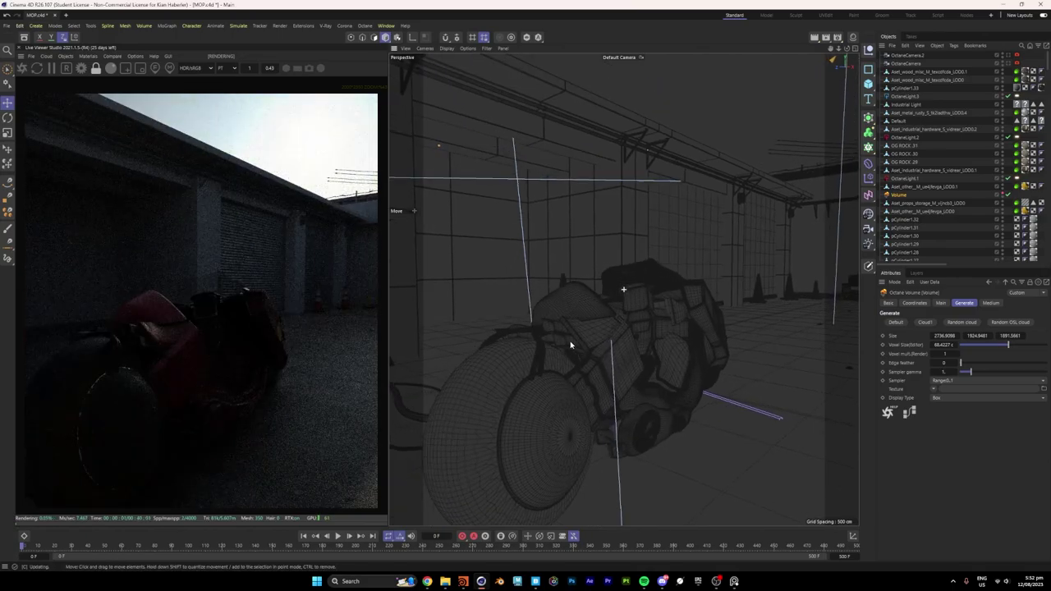
right_click_drag(587, 300, 653, 298, "alt")
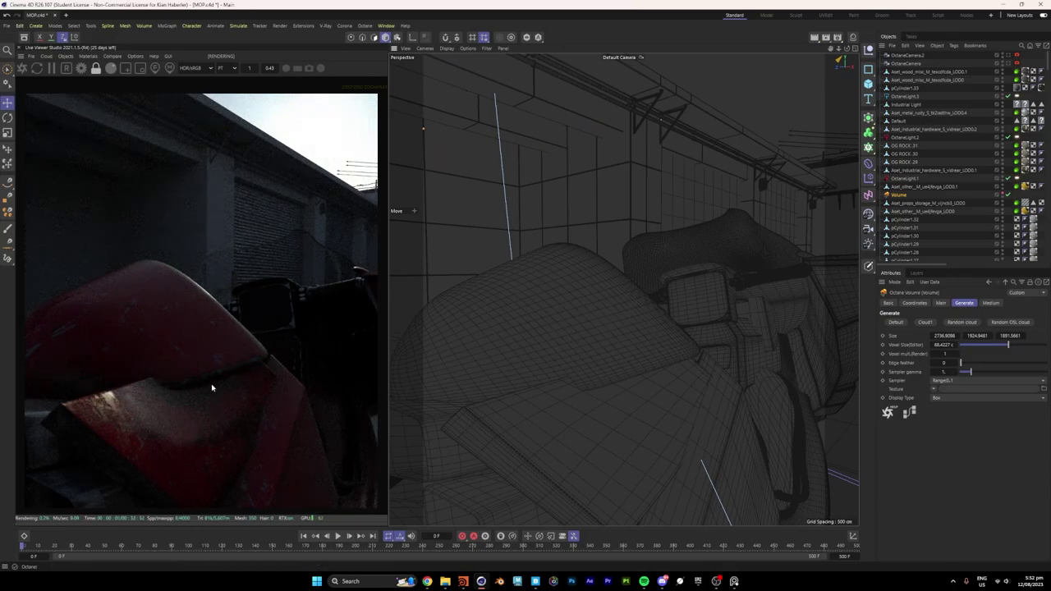
scroll(644, 336, "down", 8)
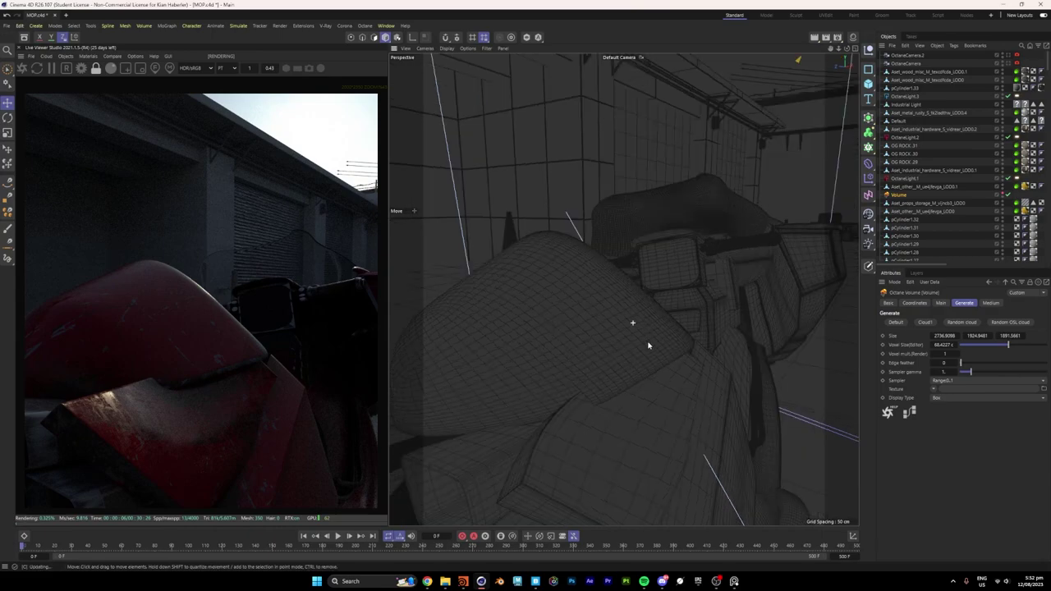
left_click_drag(615, 319, 559, 298, "alt")
Examine the roof edge, shutters, rooftop duct and Michelin banner along the garage row
scroll(587, 377, "up", 5)
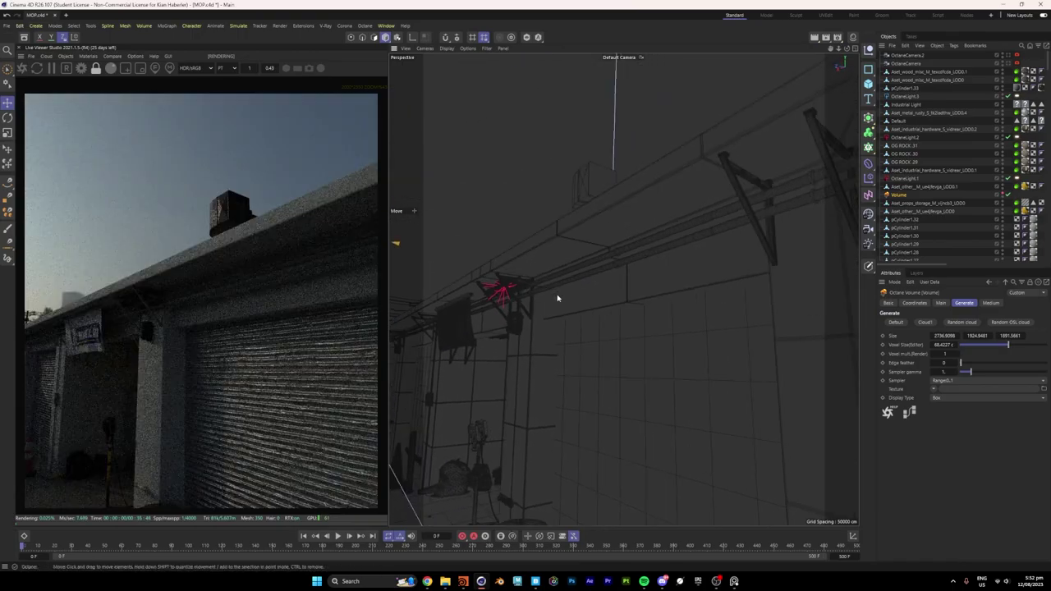
left_click_drag(626, 282, 657, 305, "alt")
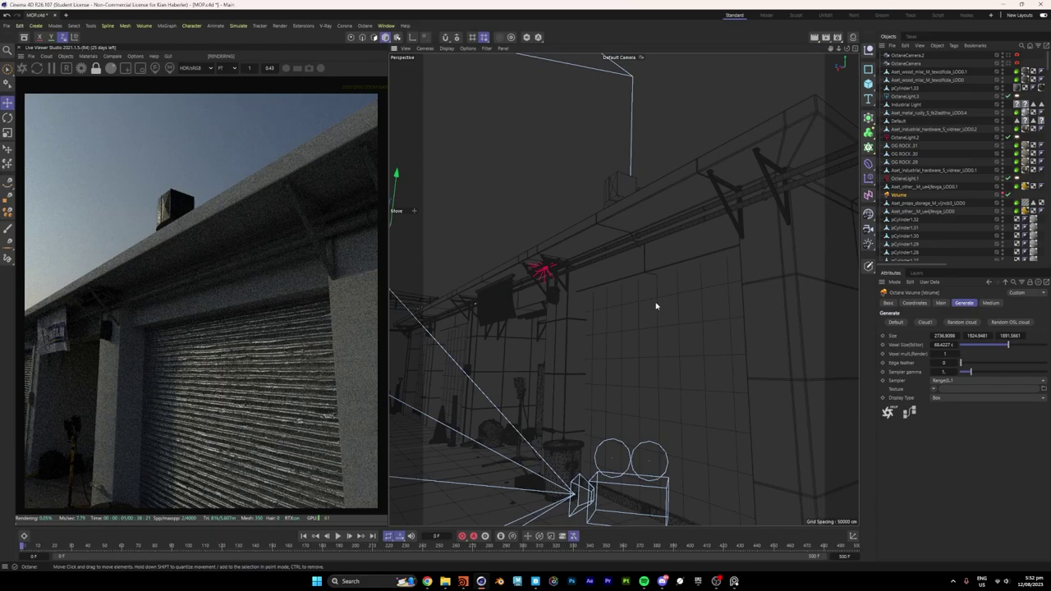
left_click_drag(575, 324, 513, 261, "alt")
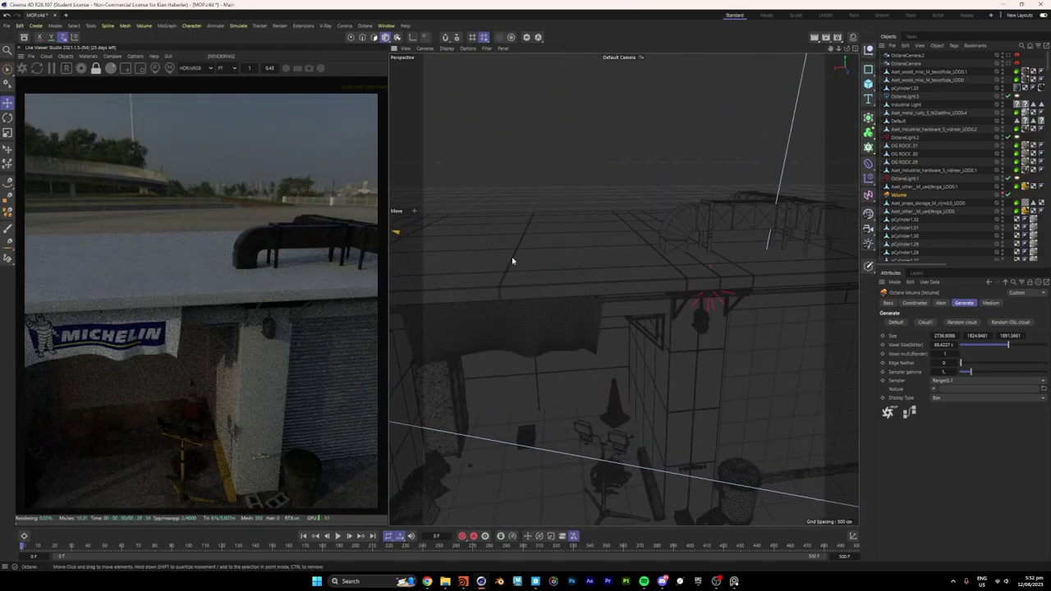
left_click_drag(561, 296, 504, 247, "alt")
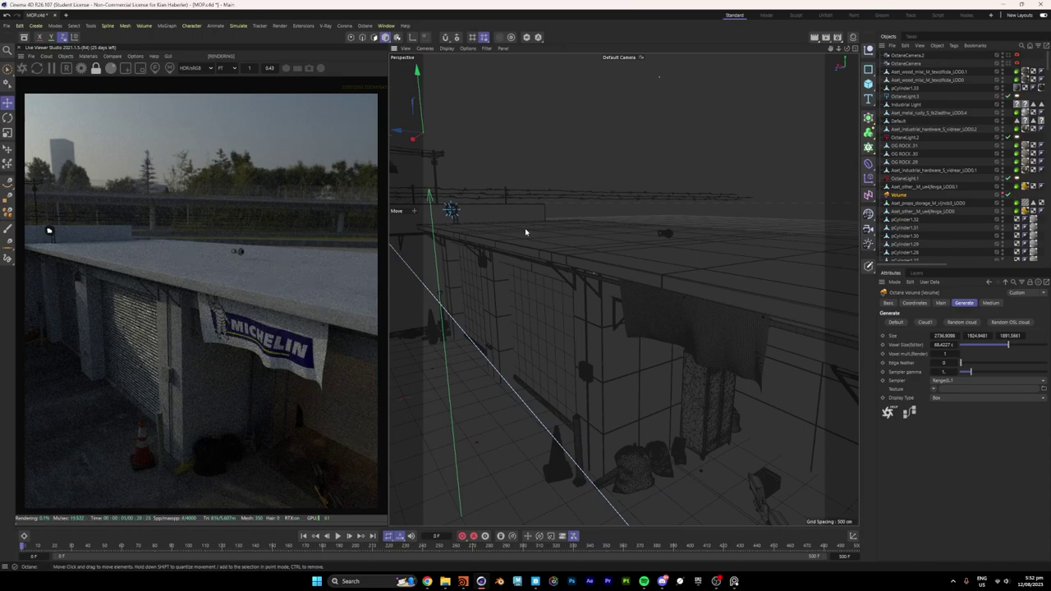
Select the cabinet with the small prop beside it, and then the Industrial Light stand in the open garage bay
left_click_drag(669, 281, 688, 324, "alt")
left_click(649, 383)
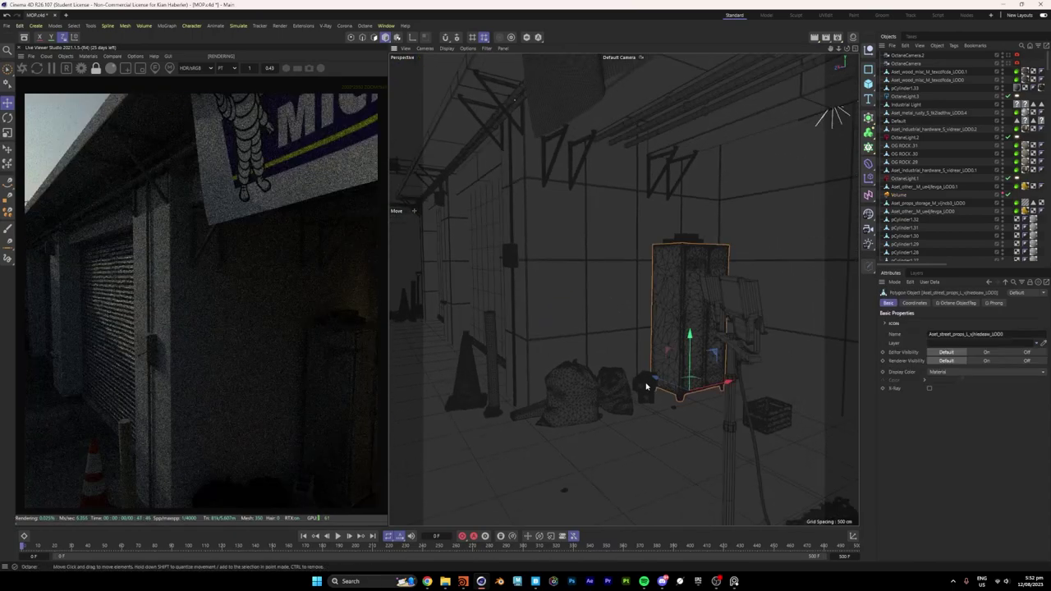
scroll(658, 393, "up", 2)
left_click(652, 399, "shift")
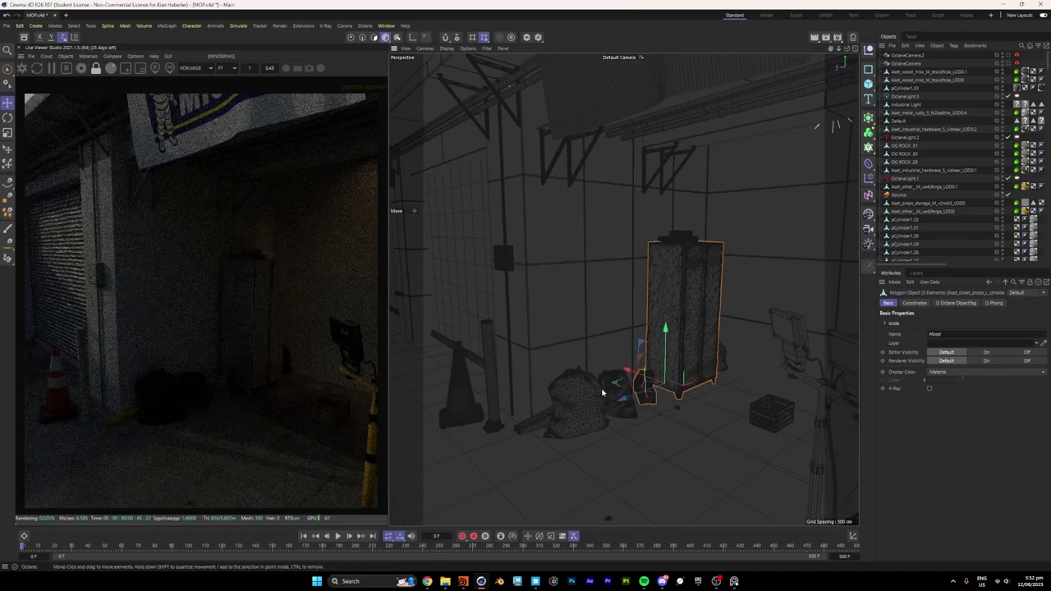
left_click_drag(602, 394, 731, 331, "alt")
left_click(654, 260)
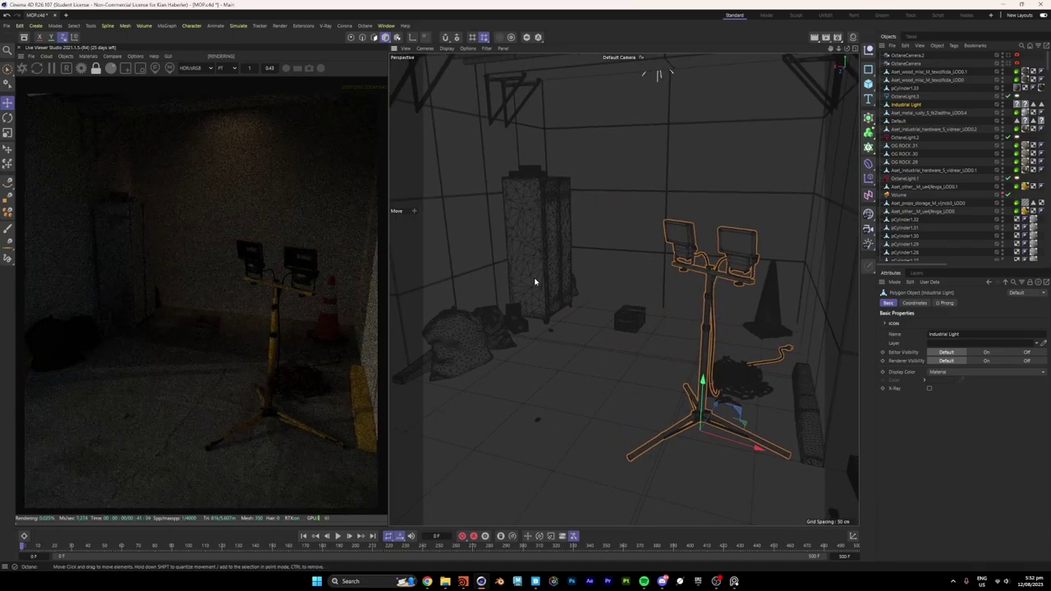
Select the pCylinder1.14 pipe, and then the triangular bracket under the roof overhang, to inspect the modelled wall details
left_click_drag(565, 263, 626, 280, "alt")
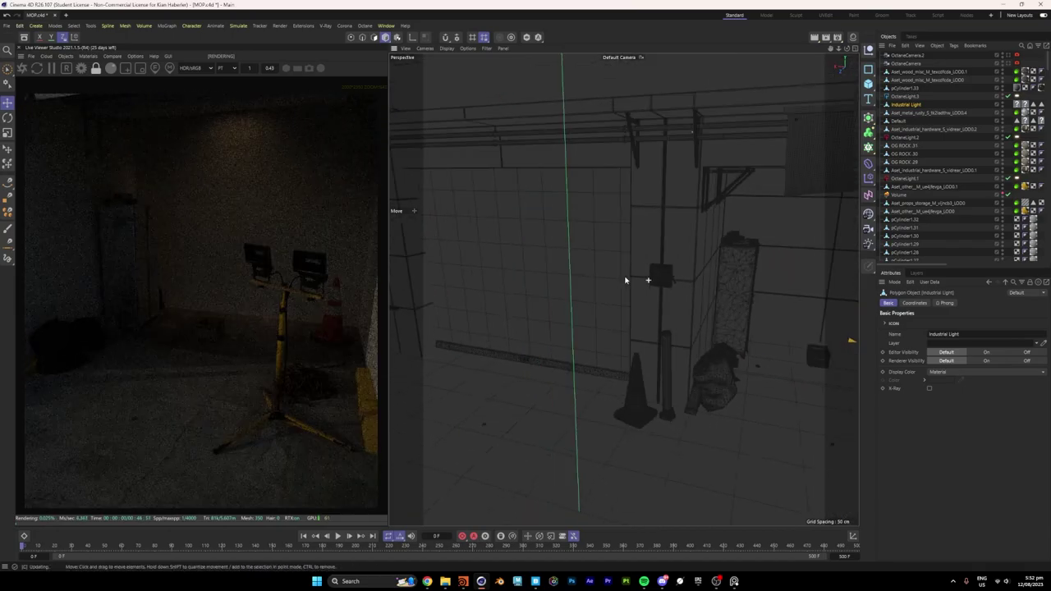
left_click_drag(531, 268, 532, 279, "alt")
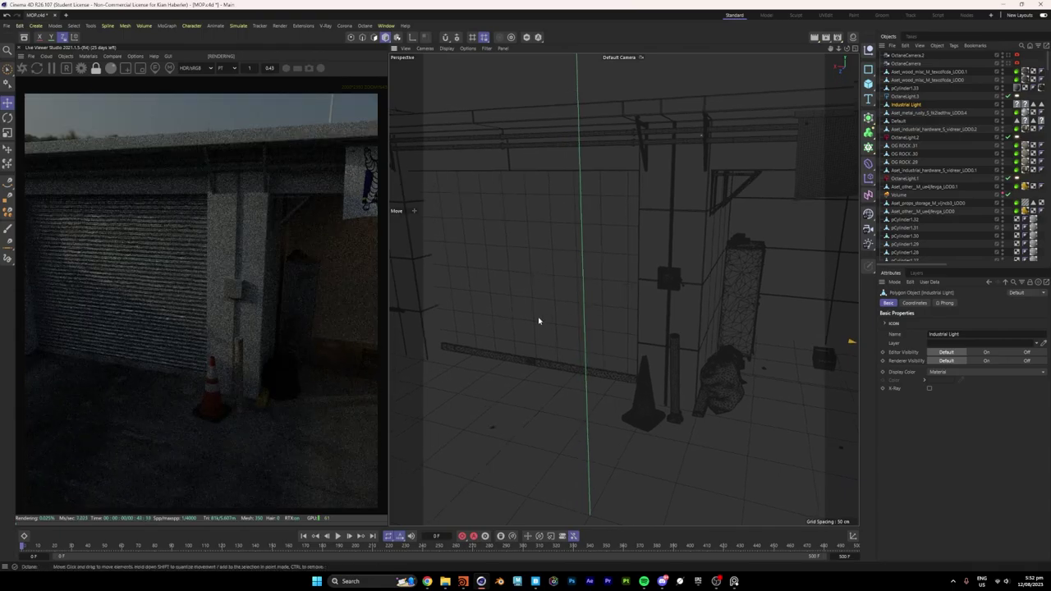
left_click_drag(539, 321, 572, 274, "alt")
left_click(554, 251)
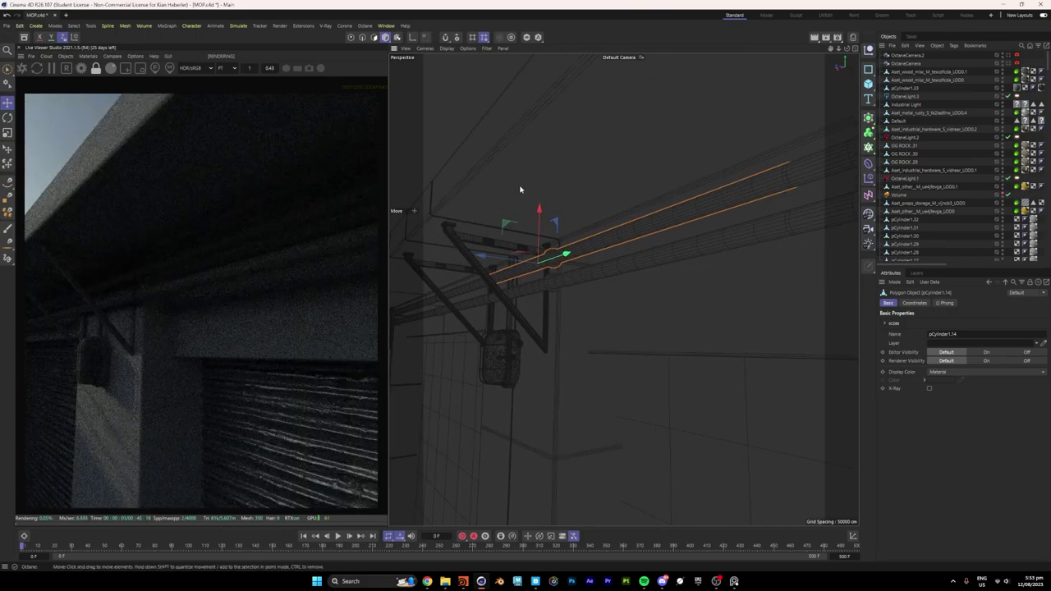
left_click(520, 190)
Examine the back wall and the whole garage yard from above in the viewport and live render
scroll(575, 275, "down", 4)
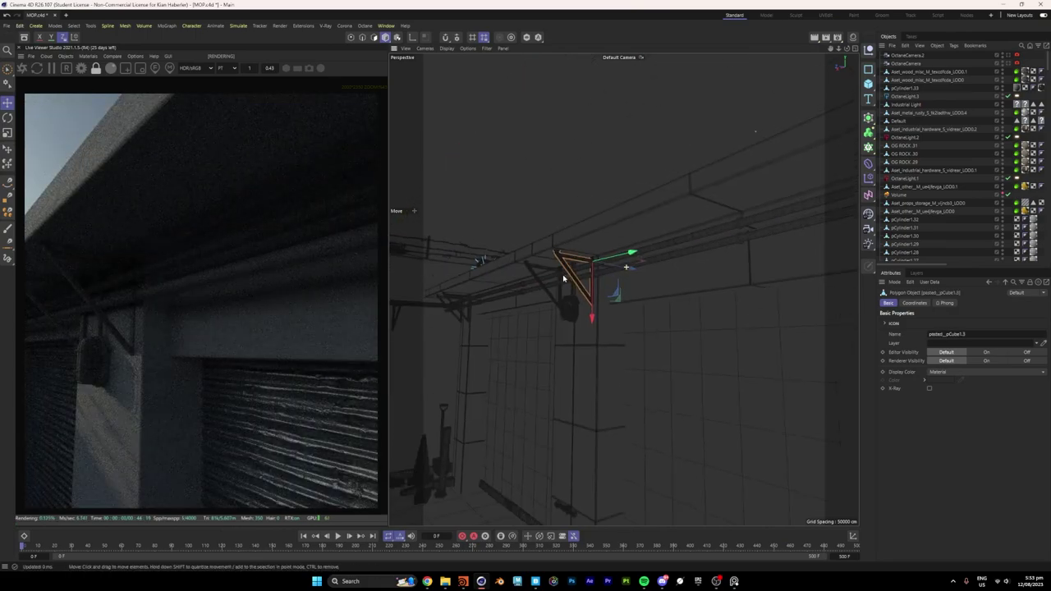
left_click_drag(562, 274, 561, 323, "alt")
scroll(540, 349, "down", 4)
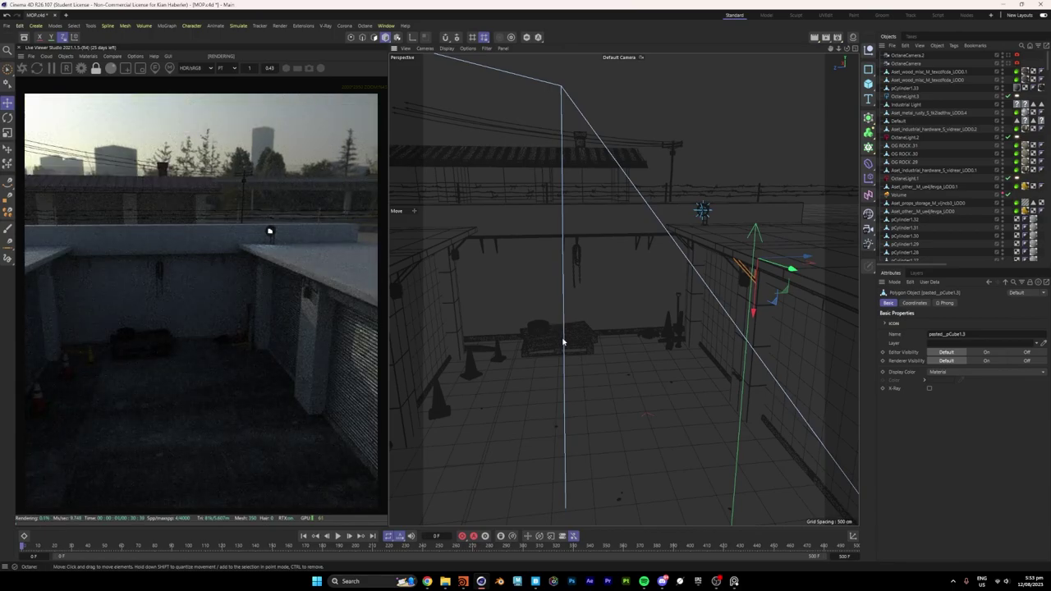
left_click_drag(579, 364, 617, 329, "alt")
right_click_drag(616, 329, 600, 342, "alt")
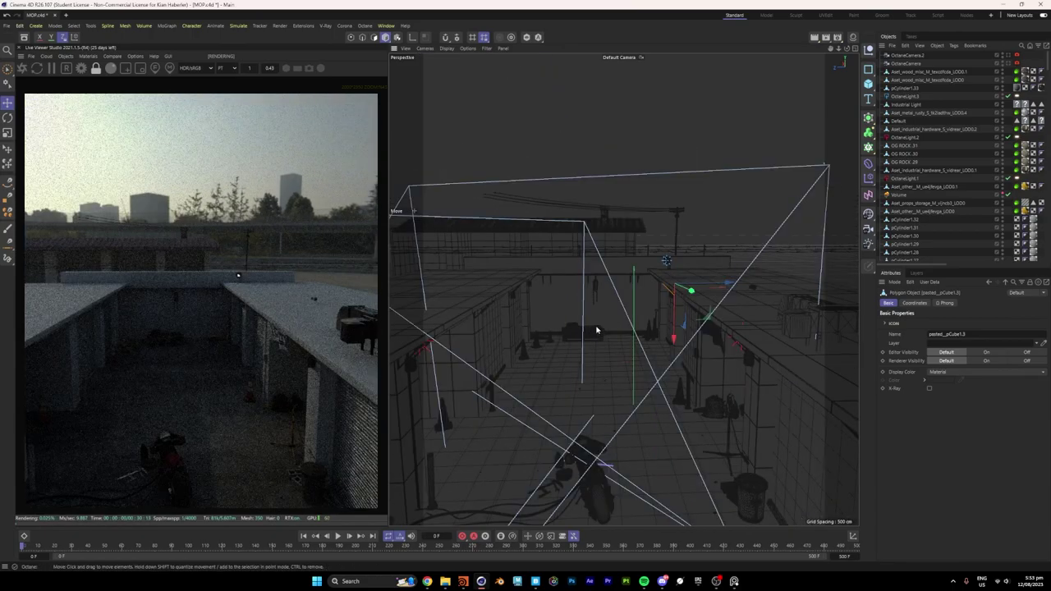
Select the ground plane of the garage yard and open its FLOOR material for editing
middle_click_drag(597, 331, 587, 304, "alt")
left_click_drag(578, 340, 594, 282, "alt")
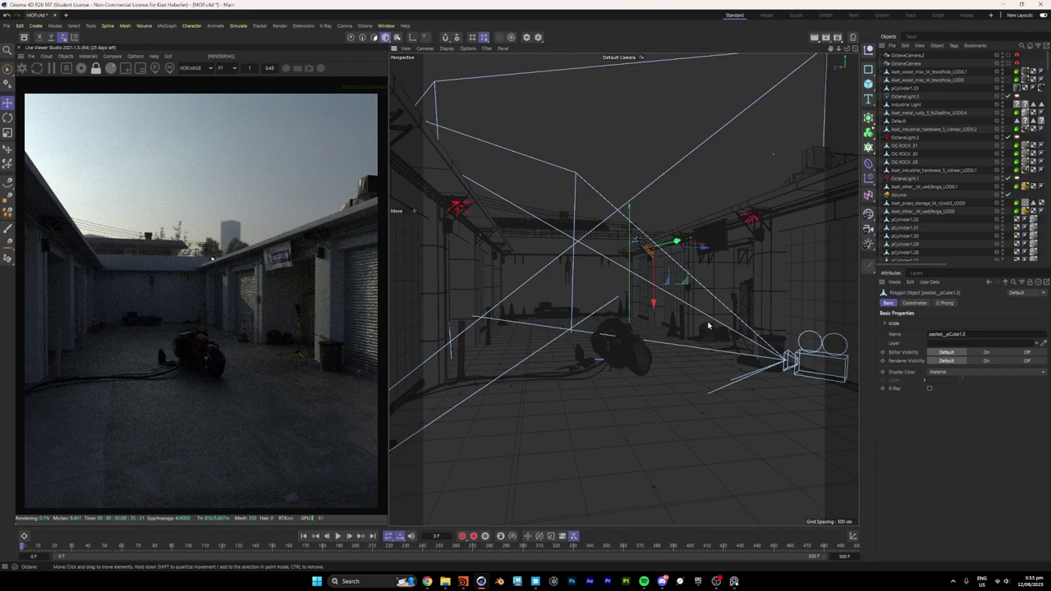
left_click(854, 39)
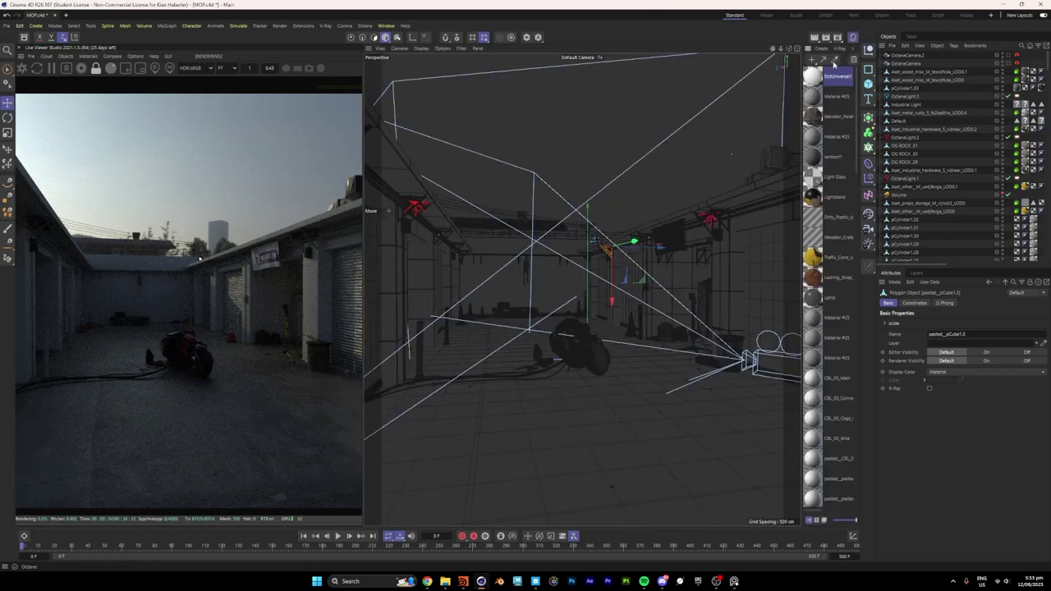
scroll(822, 102, "down", 10)
left_click(656, 421)
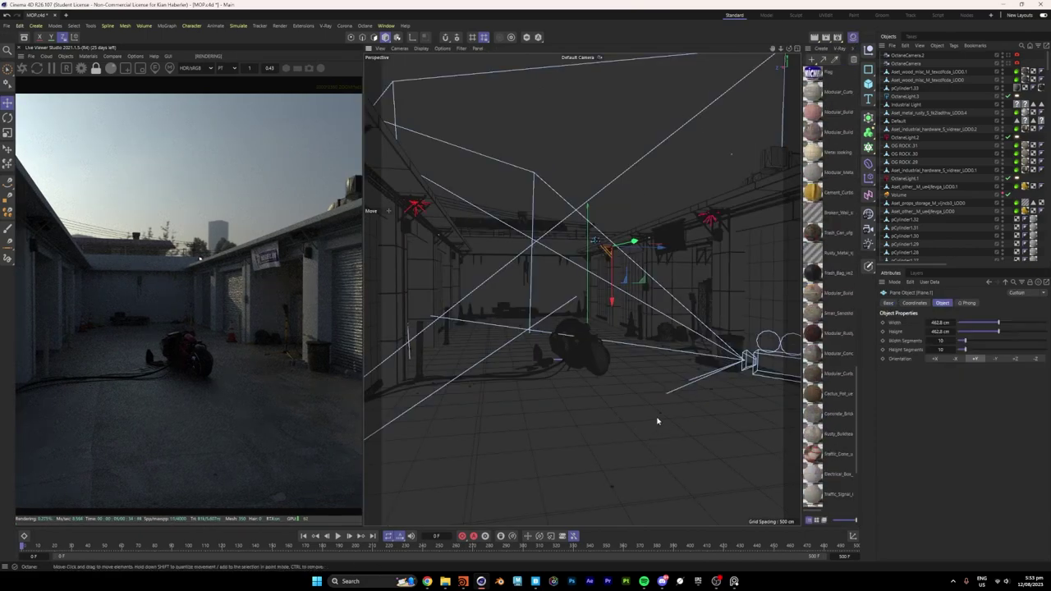
scroll(813, 288, "down", 5)
double_click(813, 494)
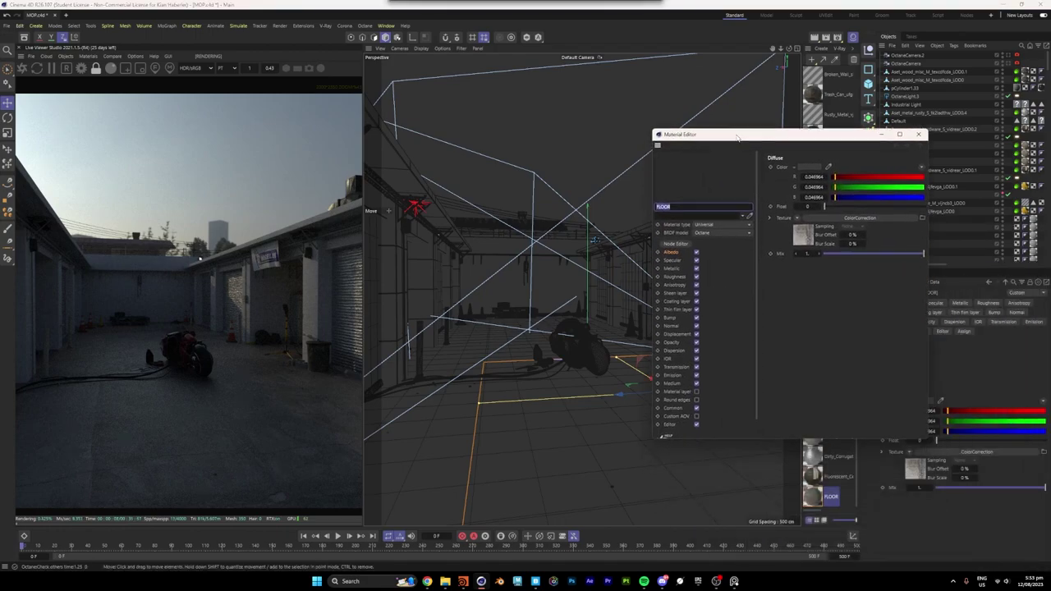
Open the FLOOR material's node graph in the Octane Node Editor and enlarge the editor window
left_click(674, 244)
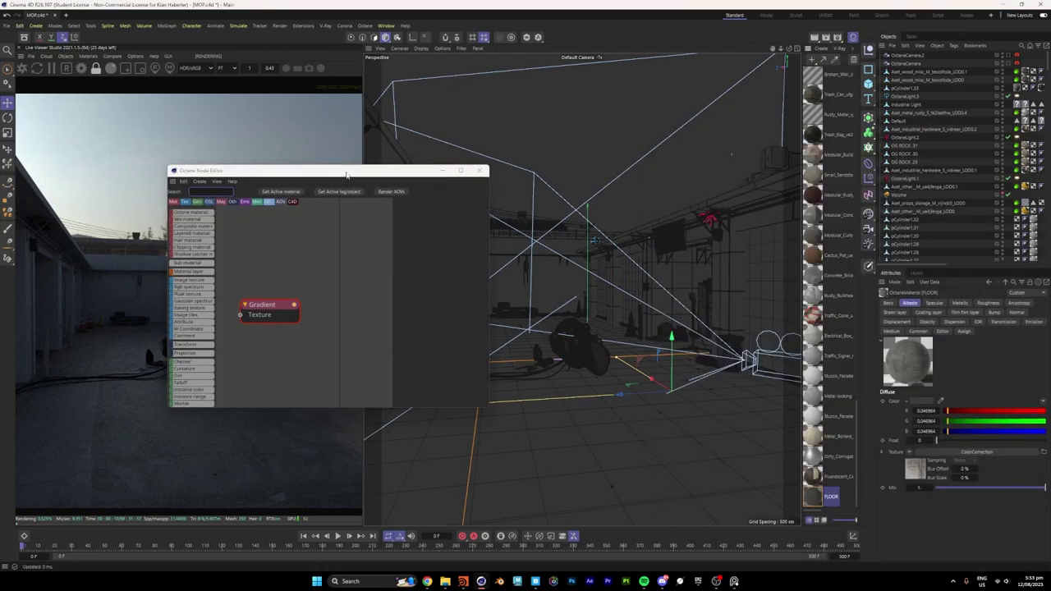
left_click_drag(347, 174, 638, 87)
left_click_drag(783, 325, 1002, 533)
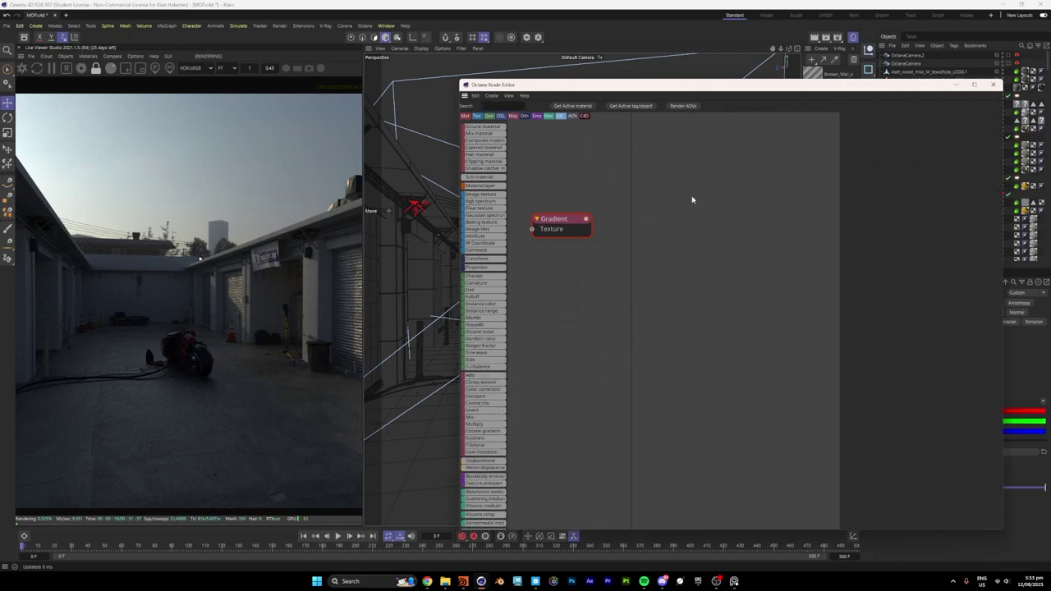
scroll(629, 214, "down", 8)
scroll(641, 248, "up", 5)
scroll(641, 249, "down", 3)
middle_click_drag(632, 214, 727, 356)
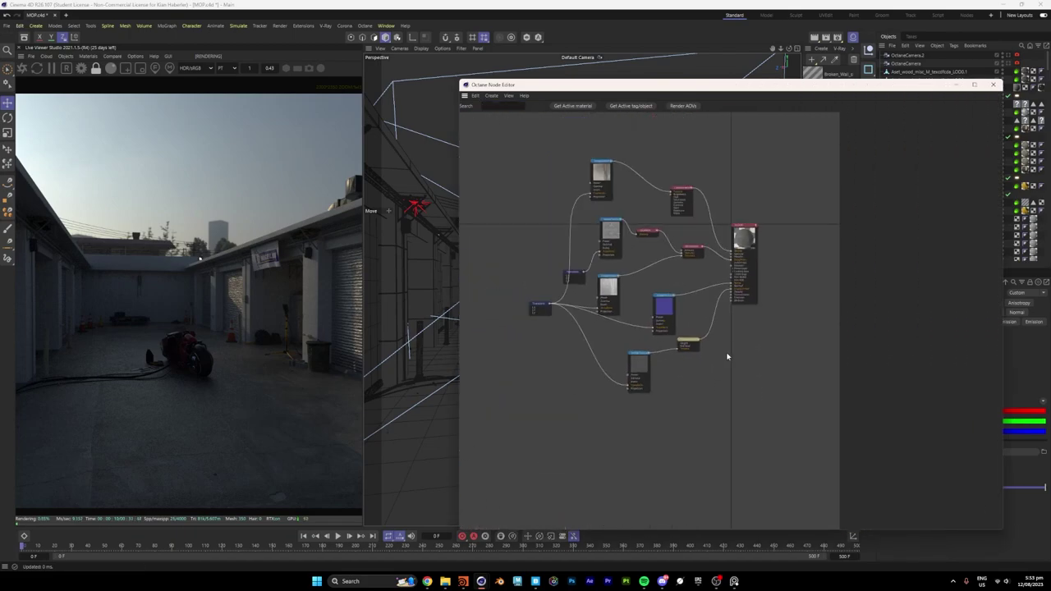
Shift the FLOOR output node away from the other nodes and delete the unconnected Gradient node
scroll(783, 354, "down", 2)
left_click_drag(763, 271, 796, 275)
middle_click_drag(776, 158, 738, 216)
left_click_drag(738, 216, 703, 189)
left_click(692, 180)
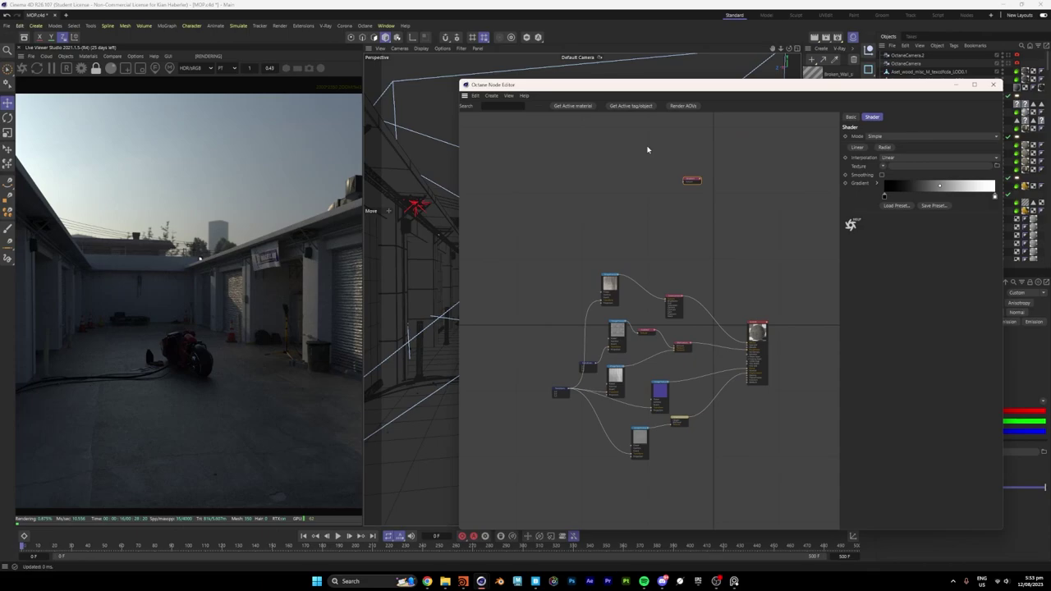
key("Delete")
Check the albedo ImageTexture and ColorCorrection nodes, and move the upper Transform node clear of the image textures
middle_click_drag(713, 294, 671, 241)
left_click(687, 238)
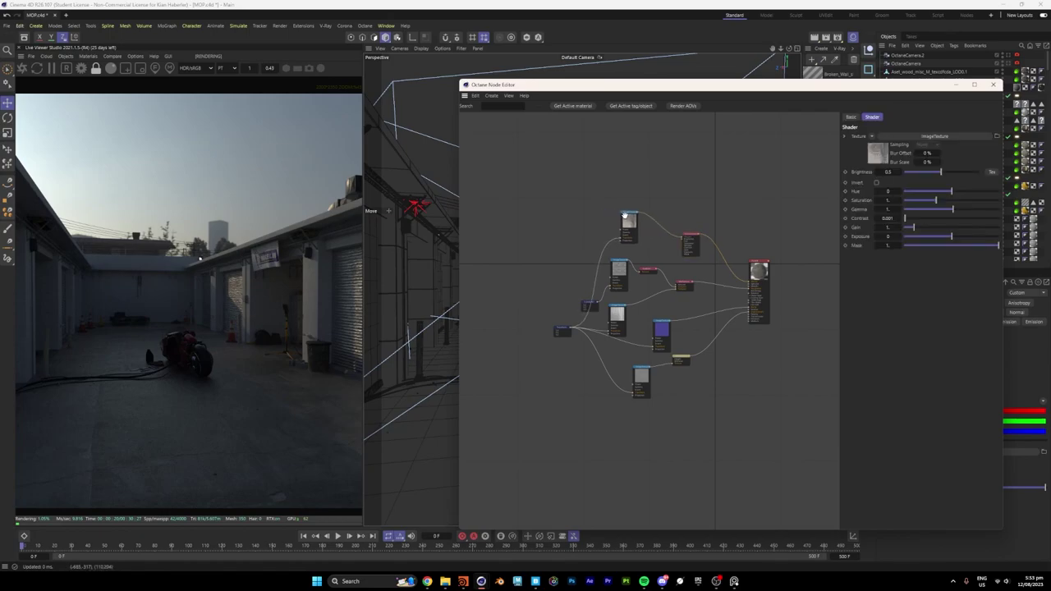
left_click(627, 216)
left_click_drag(589, 303, 560, 264)
scroll(629, 263, "up", 4)
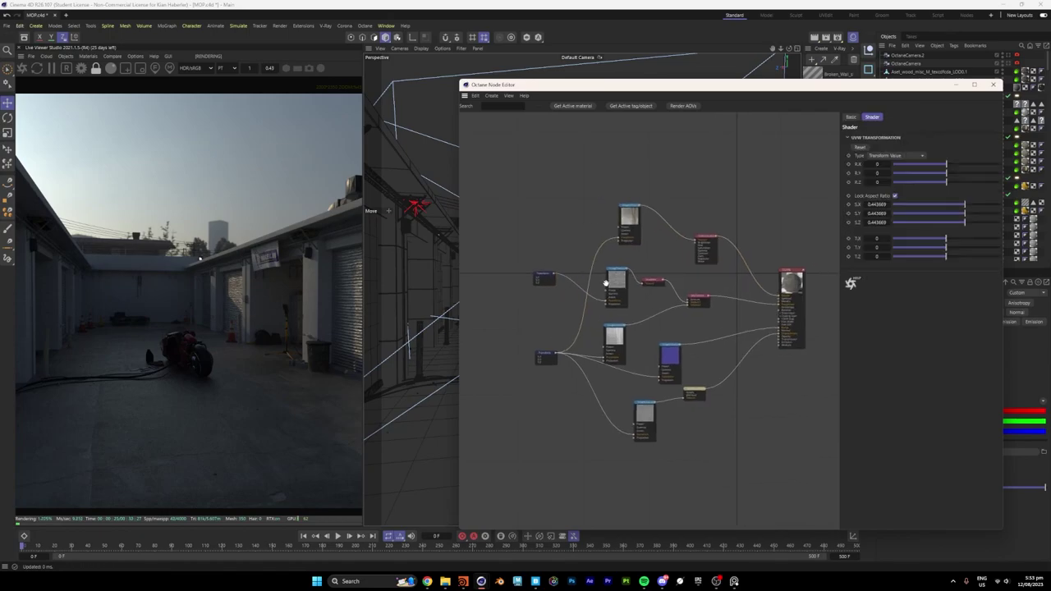
left_click_drag(669, 294, 677, 268)
left_click(671, 219)
middle_click_drag(716, 254, 679, 246)
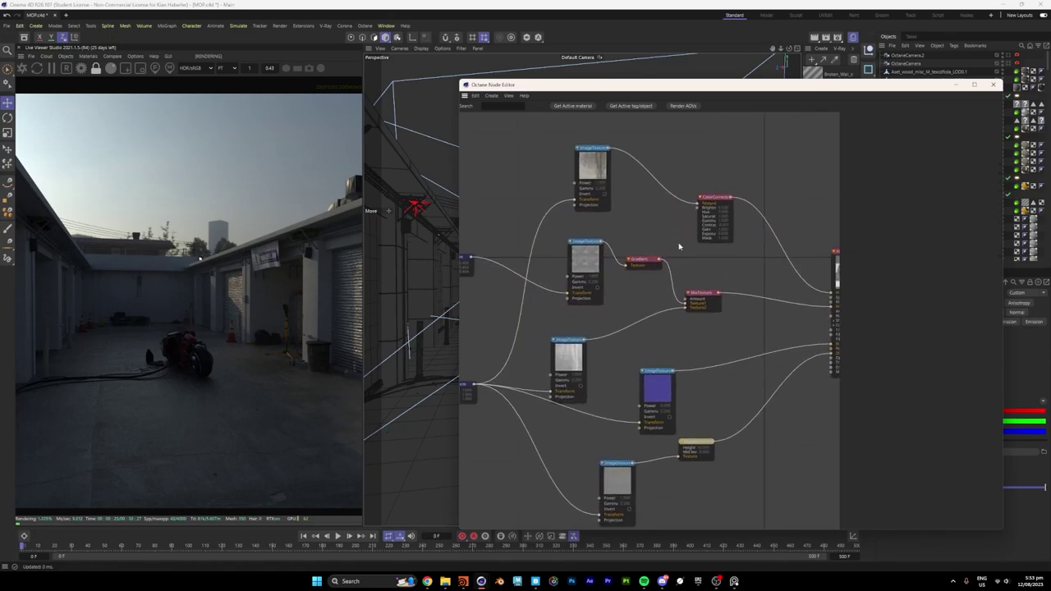
Inspect the settings of the albedo ImageTexture and the ColorCorrection node feeding the FLOOR material
middle_click_drag(720, 281, 652, 298)
left_click_drag(666, 200, 549, 227)
middle_click_drag(525, 167, 554, 181)
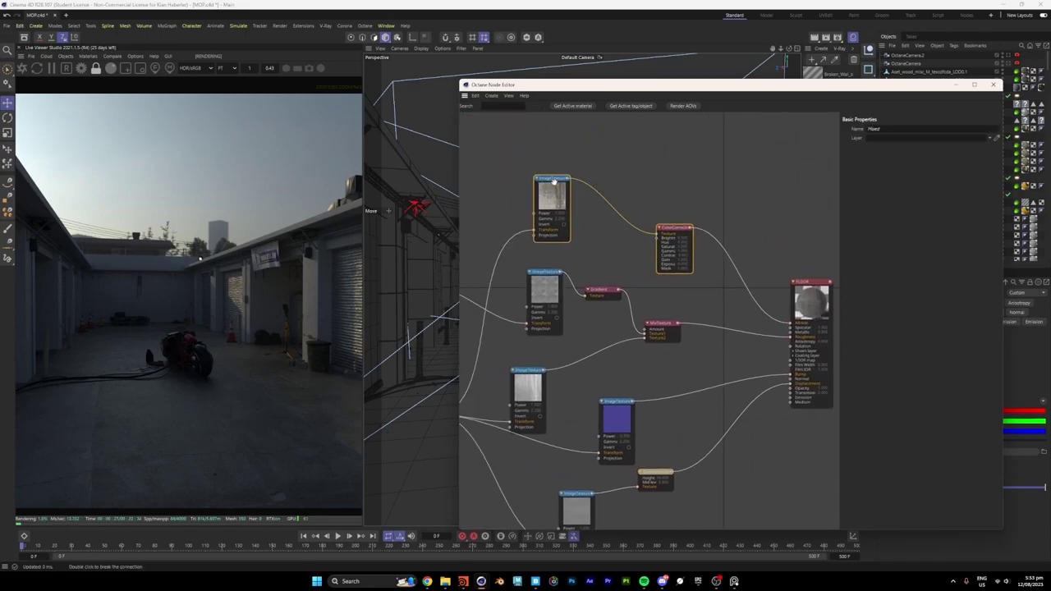
left_click(585, 155)
left_click_drag(544, 199, 551, 205)
middle_click_drag(670, 197, 644, 169)
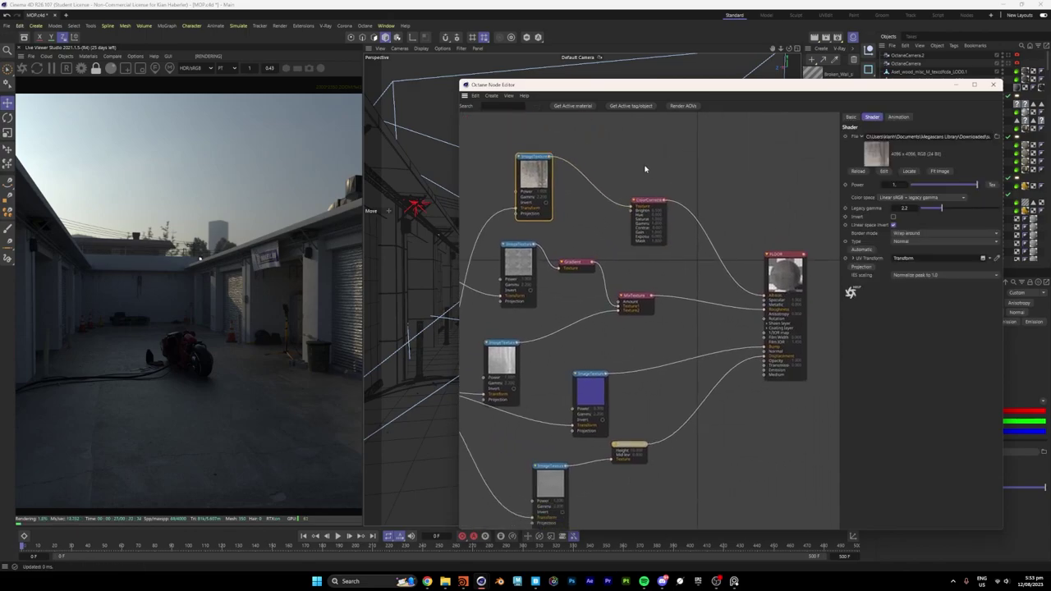
left_click(655, 205)
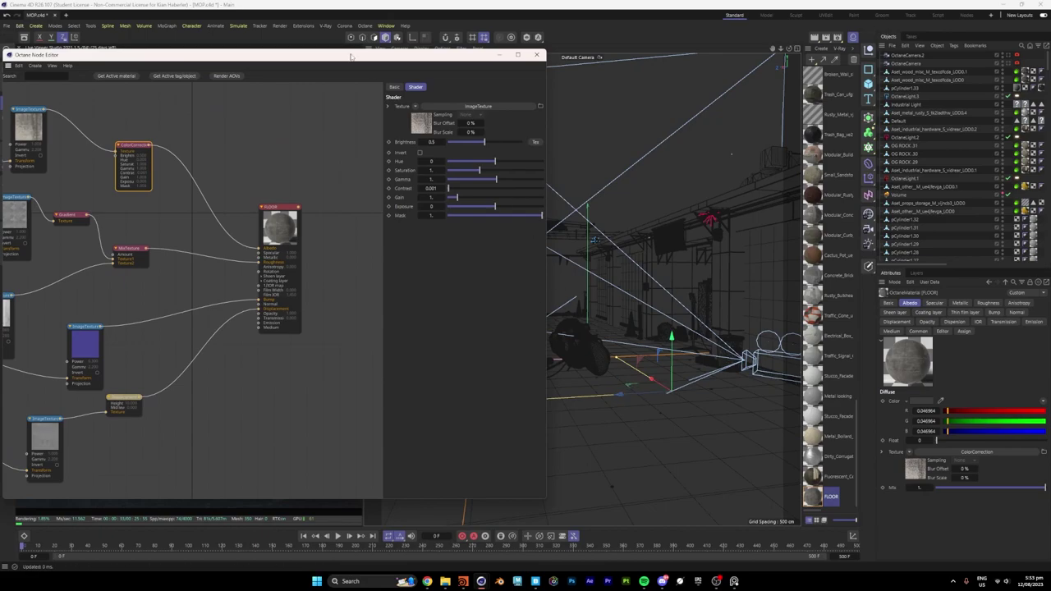
Move the node editor clear of the live render and bring the camera view closer to the floor around the motorcycle
left_click_drag(350, 56, 816, 10)
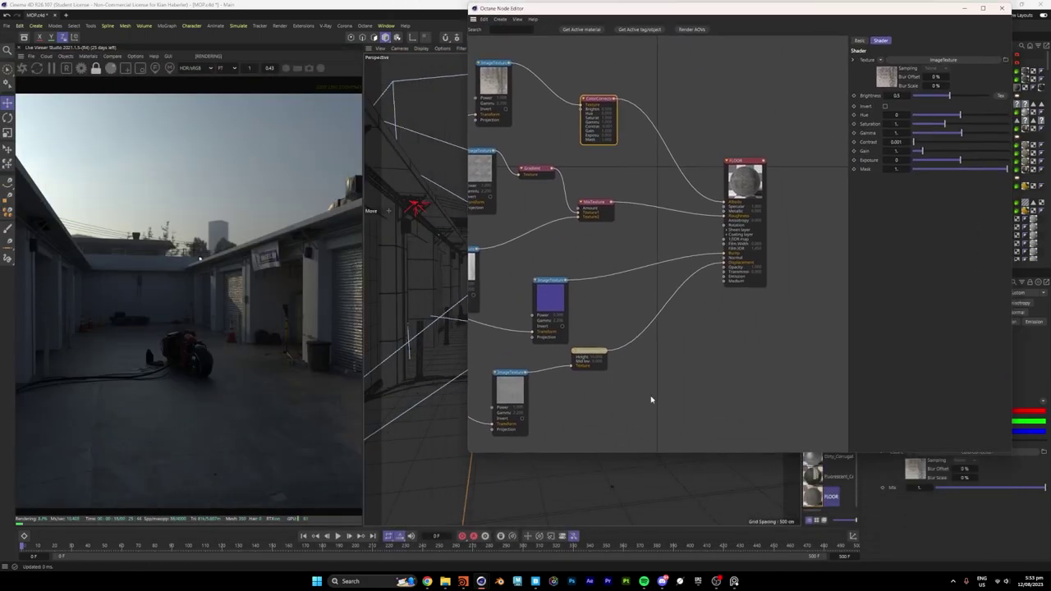
right_click_drag(542, 485, 628, 493, "alt")
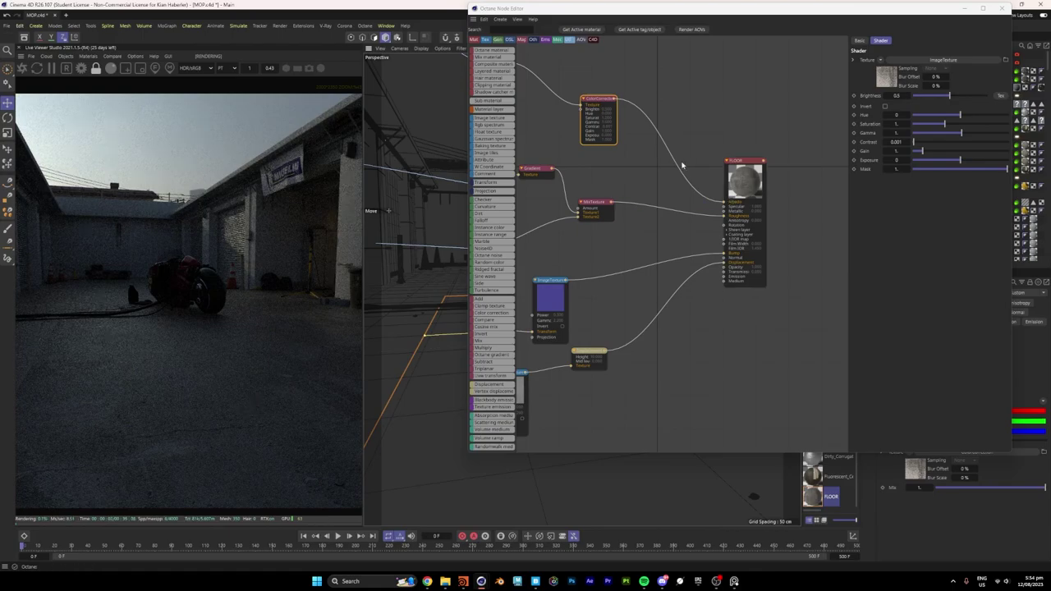
middle_click_drag(655, 100, 717, 154)
middle_click_drag(730, 115, 711, 87)
left_click(730, 103)
Line up the albedo and two roughness ImageTexture nodes in a column and inspect the roughness textures
left_click(599, 194)
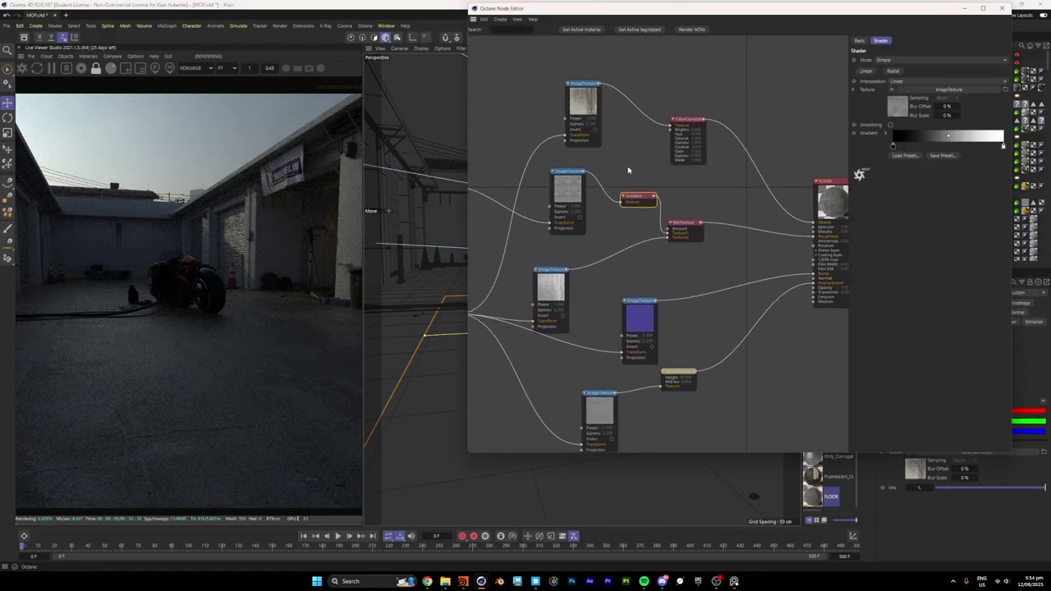
left_click_drag(571, 263, 558, 255)
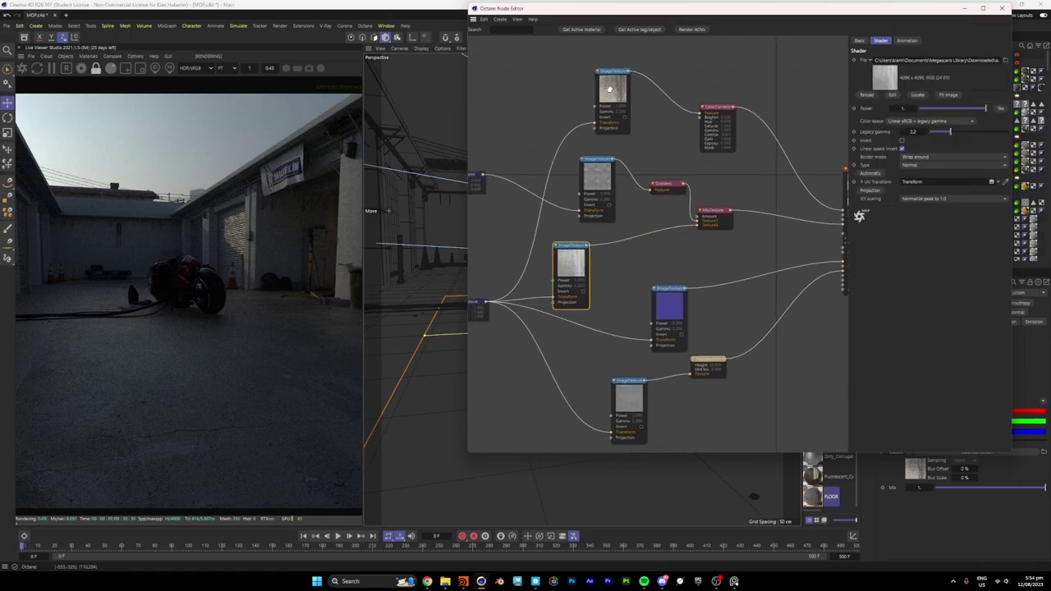
left_click_drag(610, 89, 586, 101)
left_click_drag(559, 250, 578, 249)
scroll(596, 172, "up", 3)
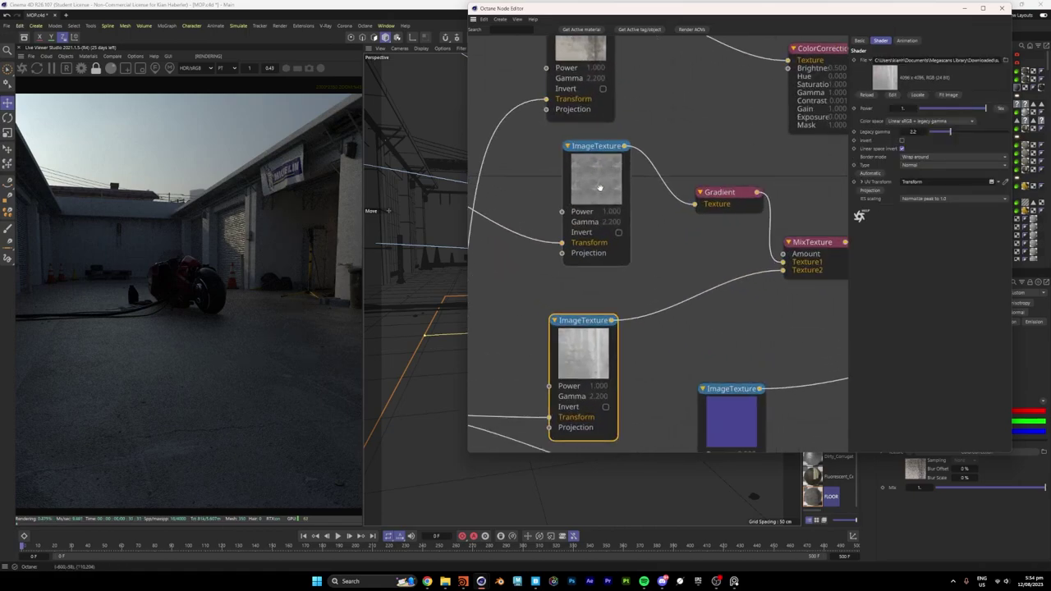
scroll(608, 204, "down", 4)
left_click_drag(606, 186, 600, 189)
middle_click_drag(675, 192, 636, 199)
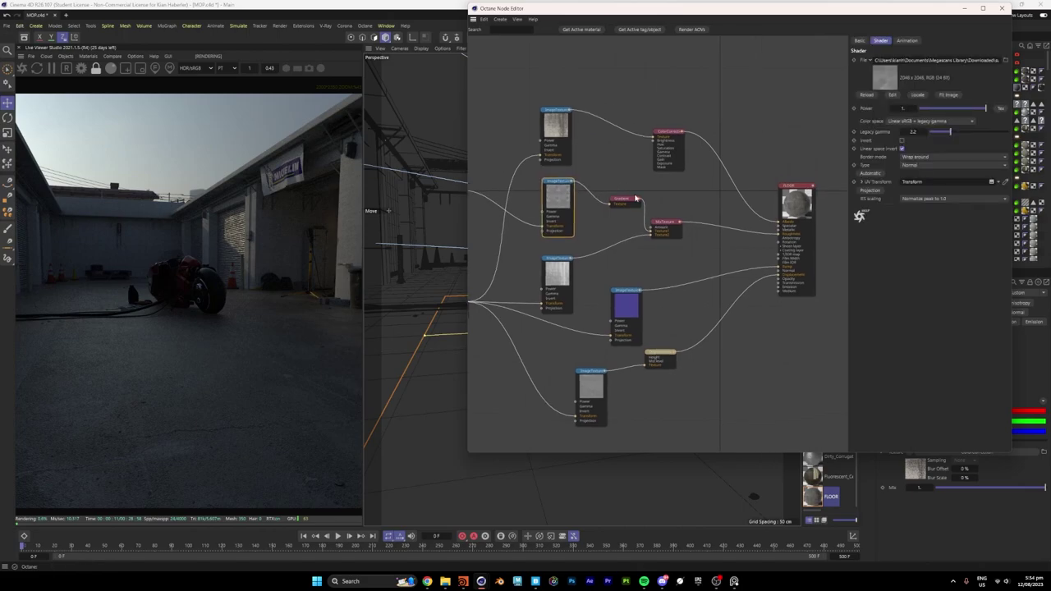
Place the Gradient node and the lower roughness texture closer together and examine the gradient ramp
left_click_drag(623, 200, 600, 210)
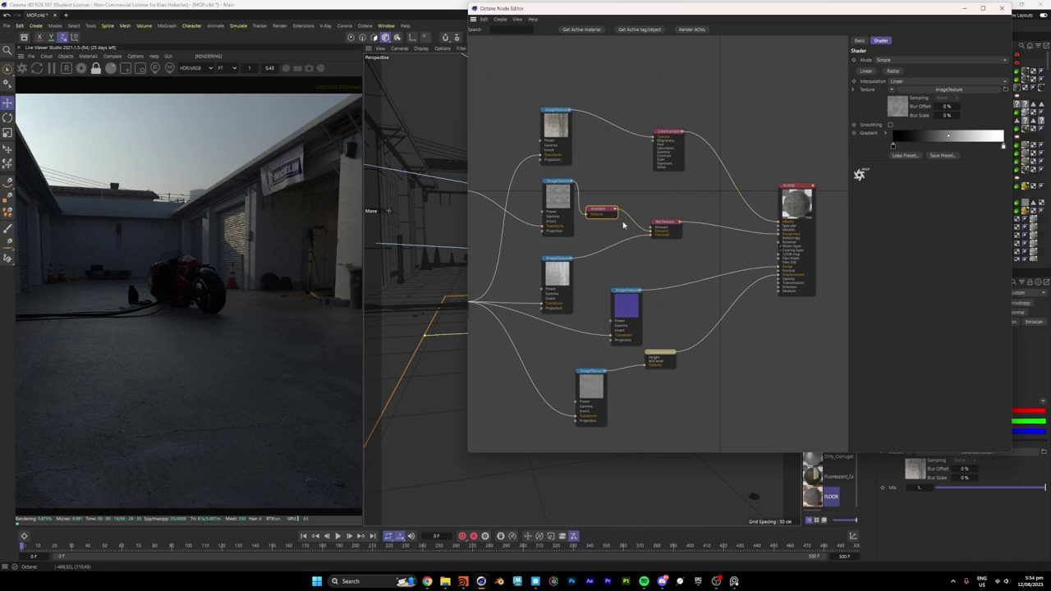
left_click_drag(571, 263, 579, 257)
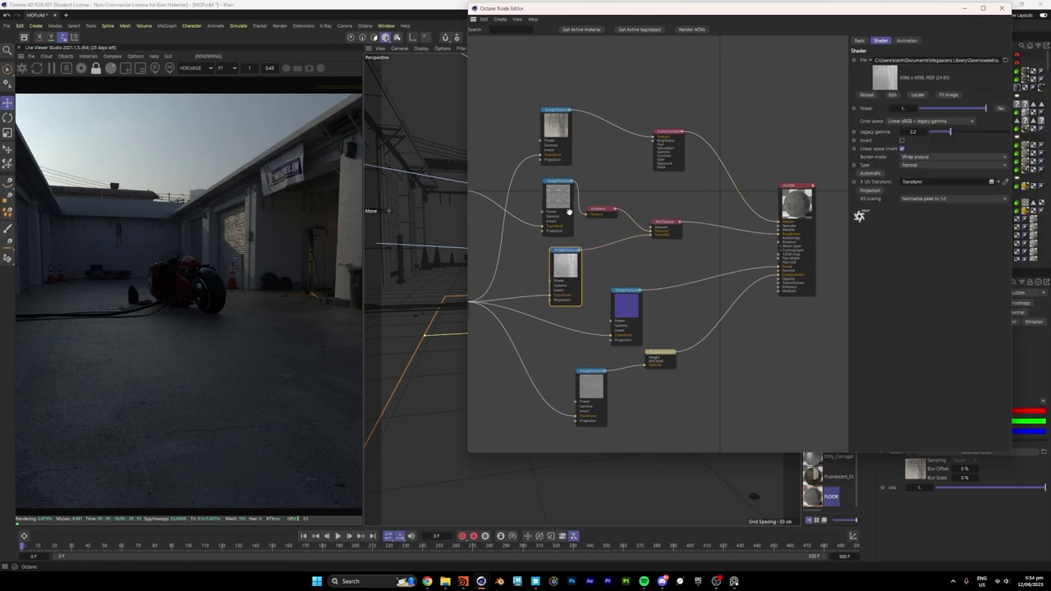
left_click(603, 209)
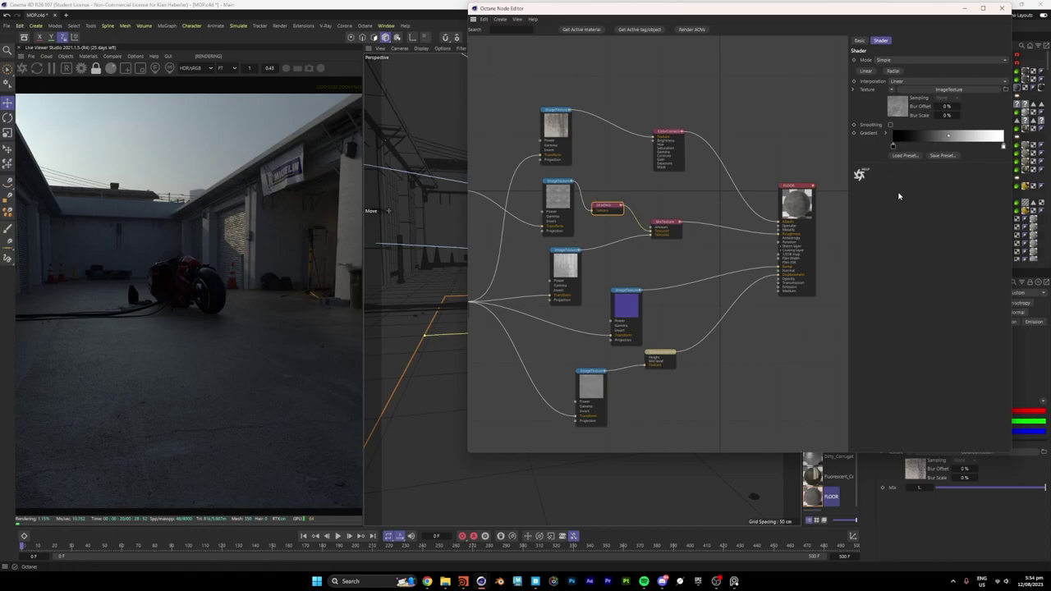
left_click(930, 149)
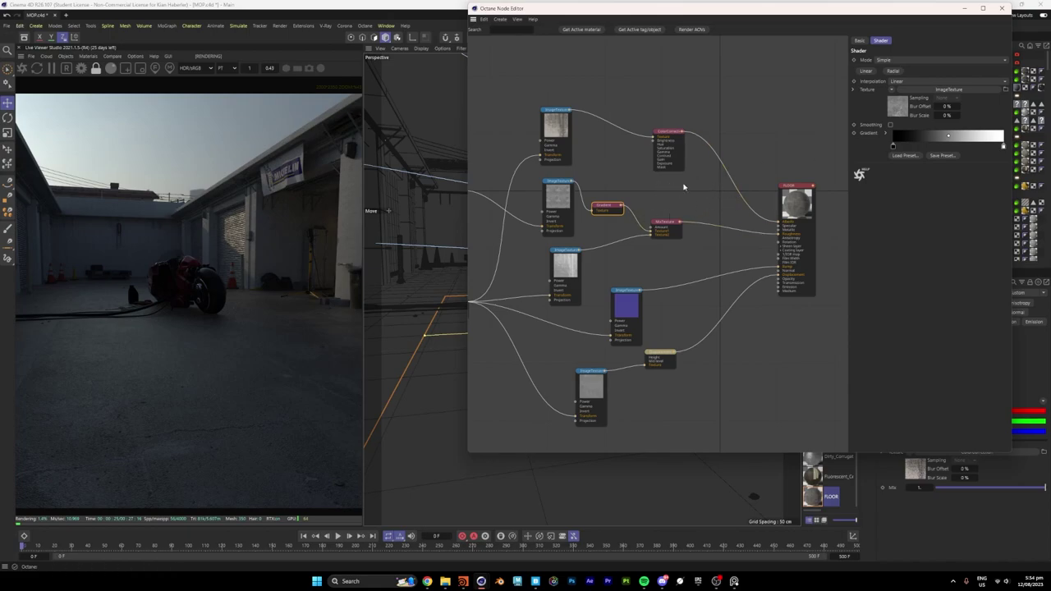
Inspect the MixTexture node that blends the gradient and the second image texture into the floor's roughness
middle_click_drag(691, 183, 655, 191)
scroll(677, 195, "up", 1)
left_click(621, 202)
left_click_drag(621, 224, 638, 230)
left_click(638, 229)
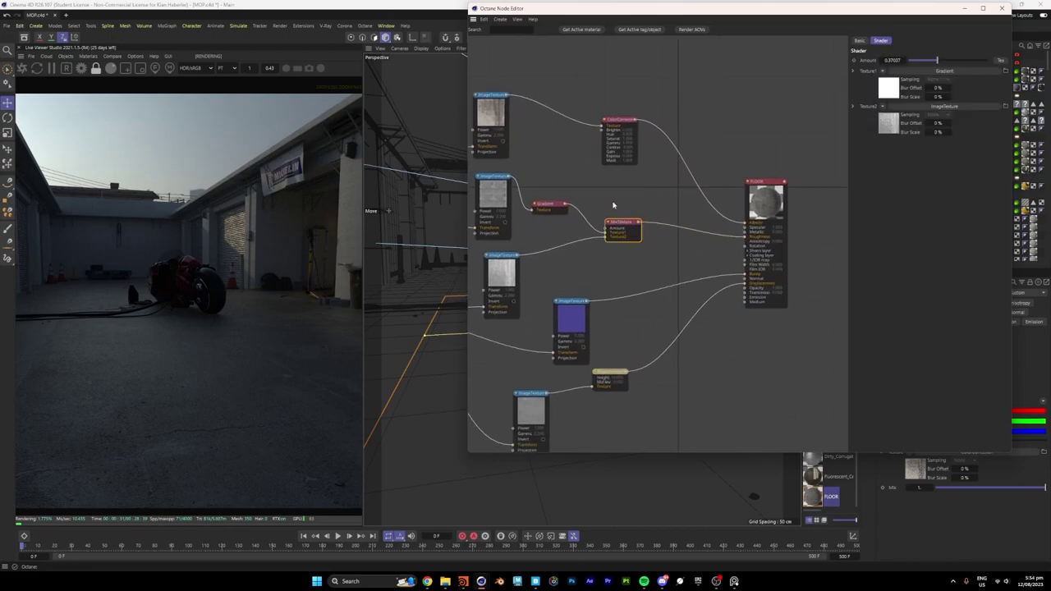
scroll(644, 238, "up", 2)
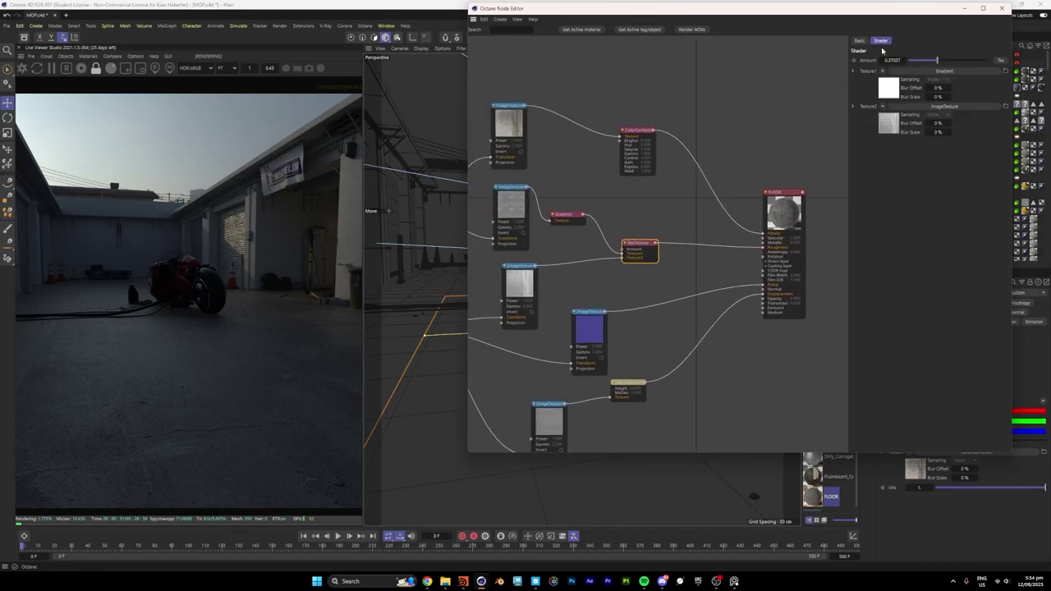
left_click(667, 229)
Examine the normal-map ImageTexture node and its connection to the FLOOR material's Bump input
middle_click_drag(645, 204, 720, 164)
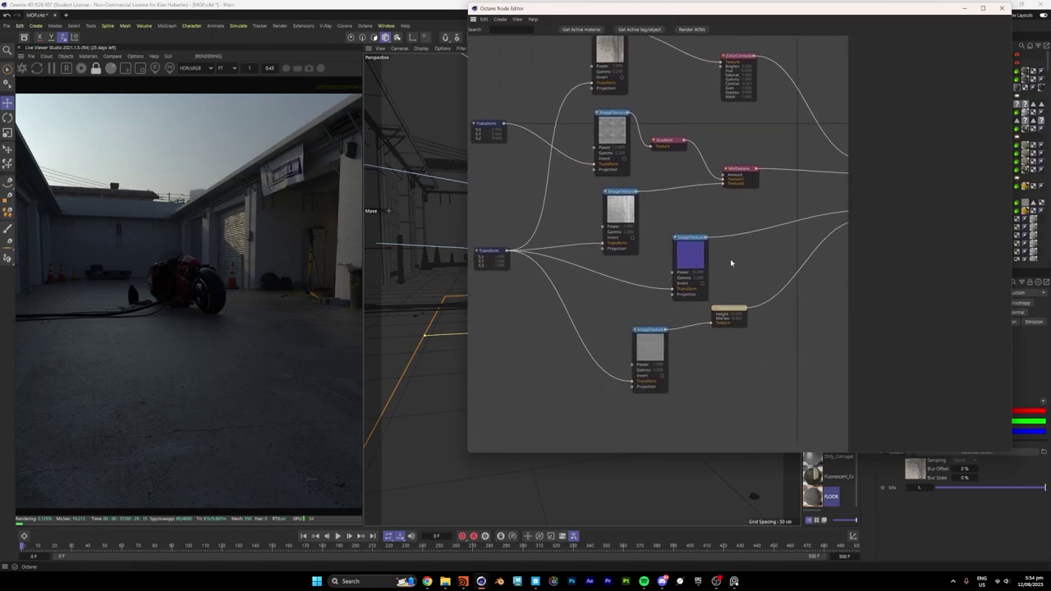
left_click(694, 248)
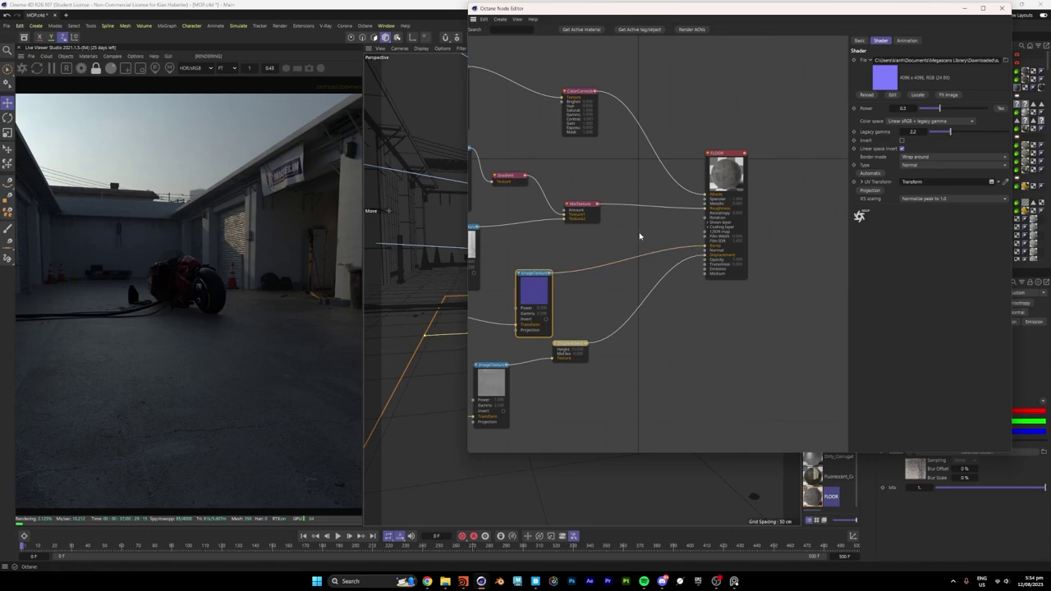
middle_click_drag(648, 252, 681, 230)
scroll(646, 265, "up", 2)
middle_click_drag(610, 252, 654, 231)
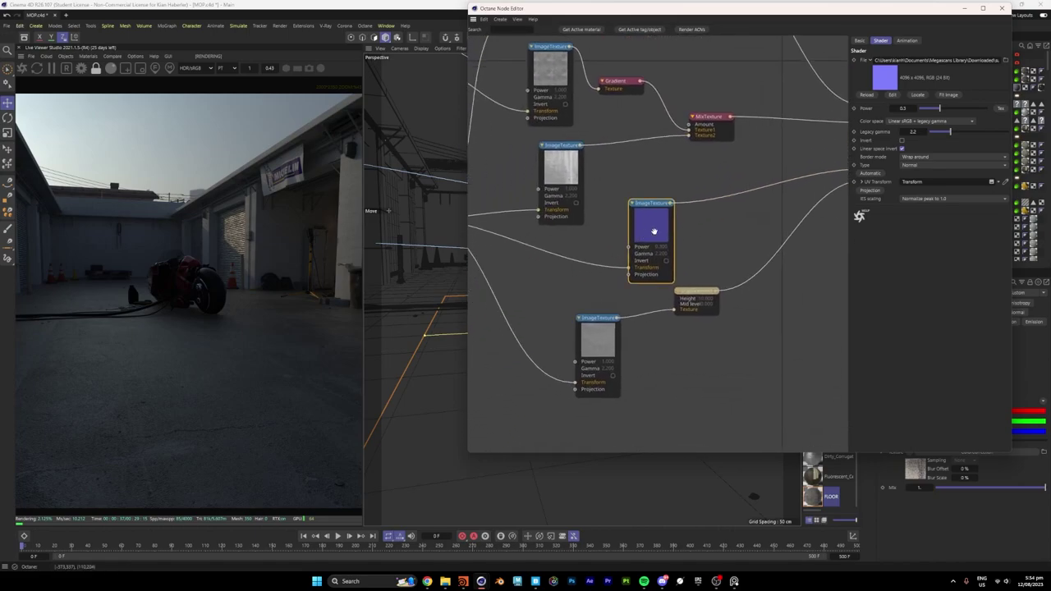
Move the normal-map ImageTexture node closer to the roughness texture above it and check its power setting
left_click_drag(654, 231, 638, 219)
scroll(692, 197, "down", 2)
left_click(714, 258)
middle_click_drag(717, 209, 682, 229)
scroll(714, 261, "up", 1)
left_click_drag(629, 215, 630, 212)
left_click(670, 230)
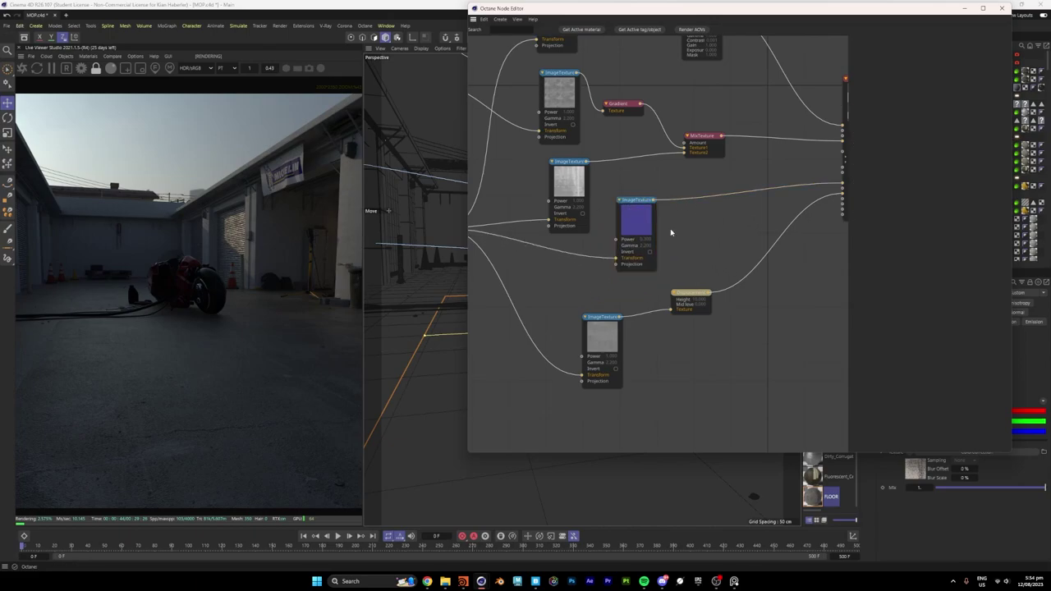
middle_click_drag(672, 230, 675, 265)
left_click_drag(675, 256, 639, 238)
scroll(704, 267, "down", 2)
middle_click_drag(708, 270, 694, 211)
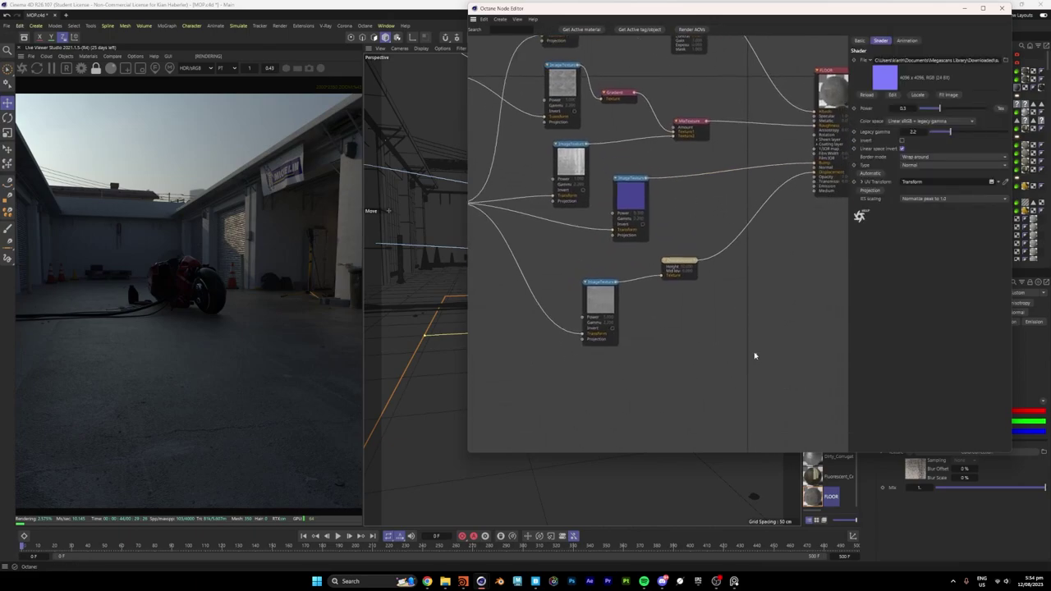
Shift the displacement texture and Displacement node within the graph and inspect the displacement settings
left_click_drag(755, 356, 601, 263)
left_click(702, 314)
left_click_drag(670, 243, 688, 271)
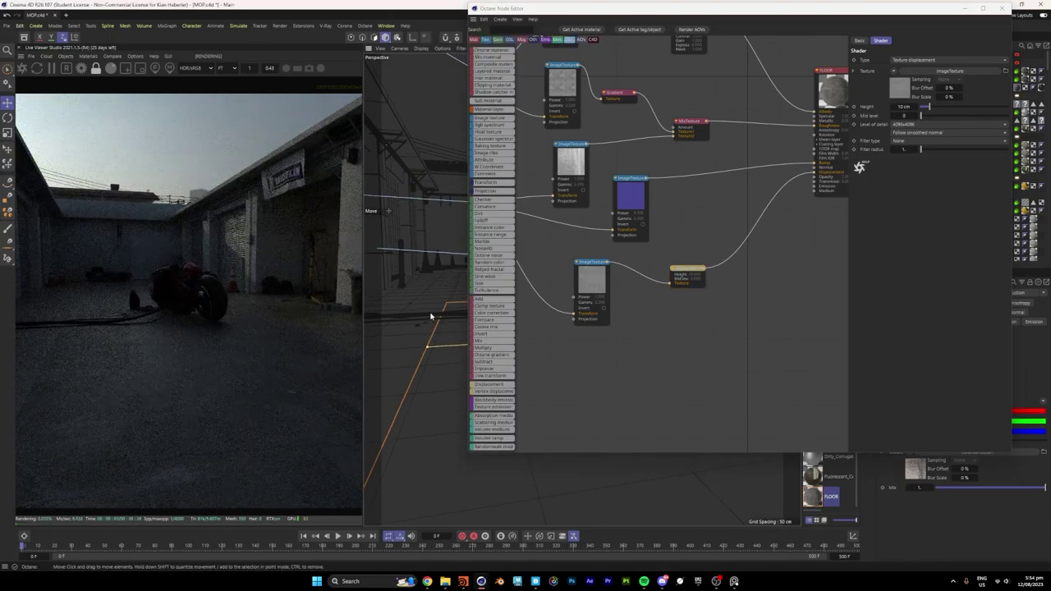
Place the displacement ImageTexture directly beside the Displacement node and try a much larger displacement height on the floor
left_click_drag(684, 268, 668, 280)
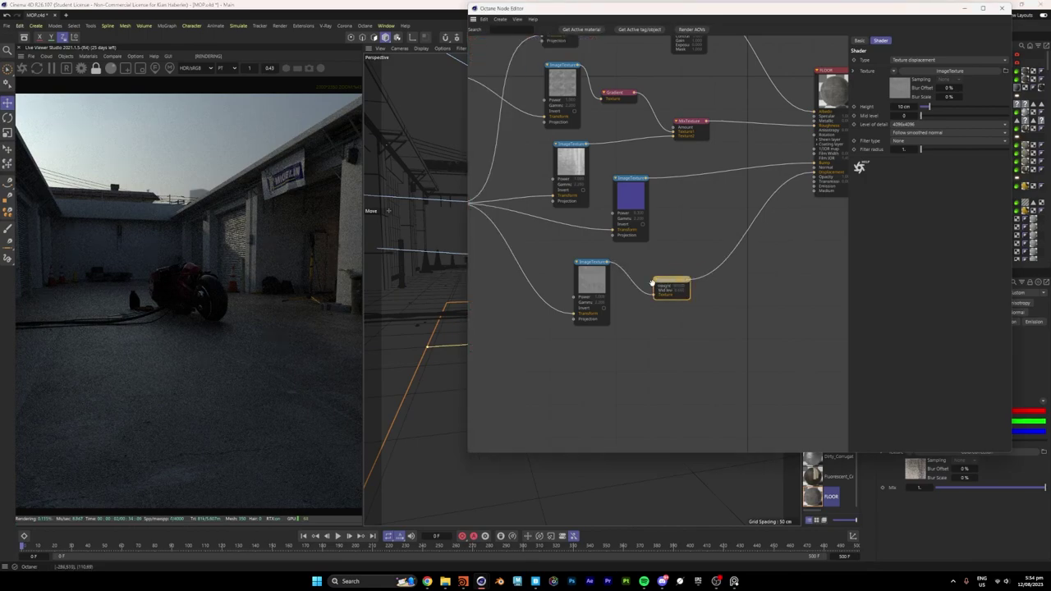
left_click_drag(590, 270, 625, 274)
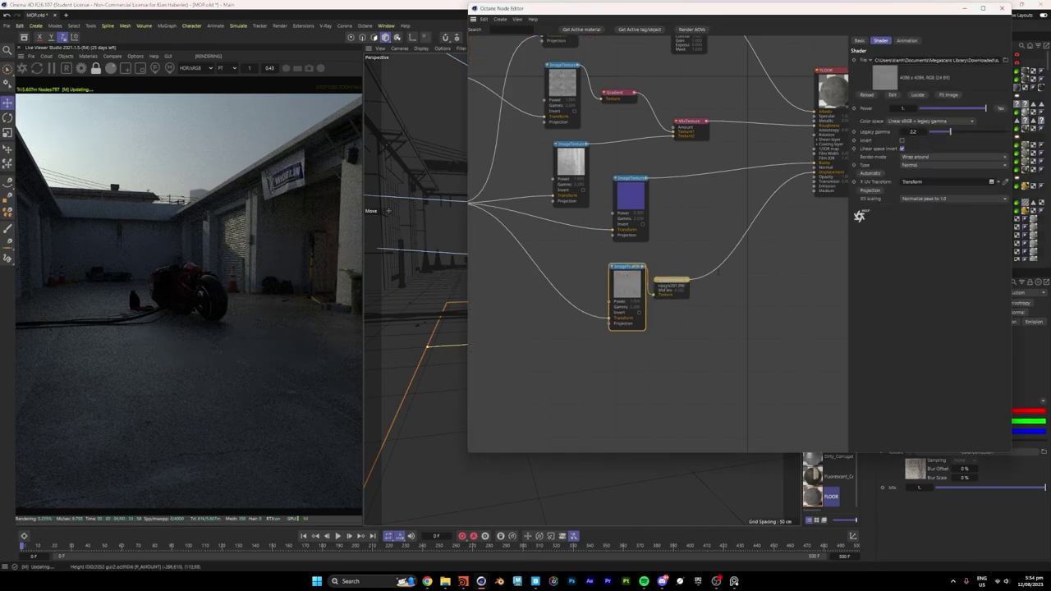
left_click(675, 258)
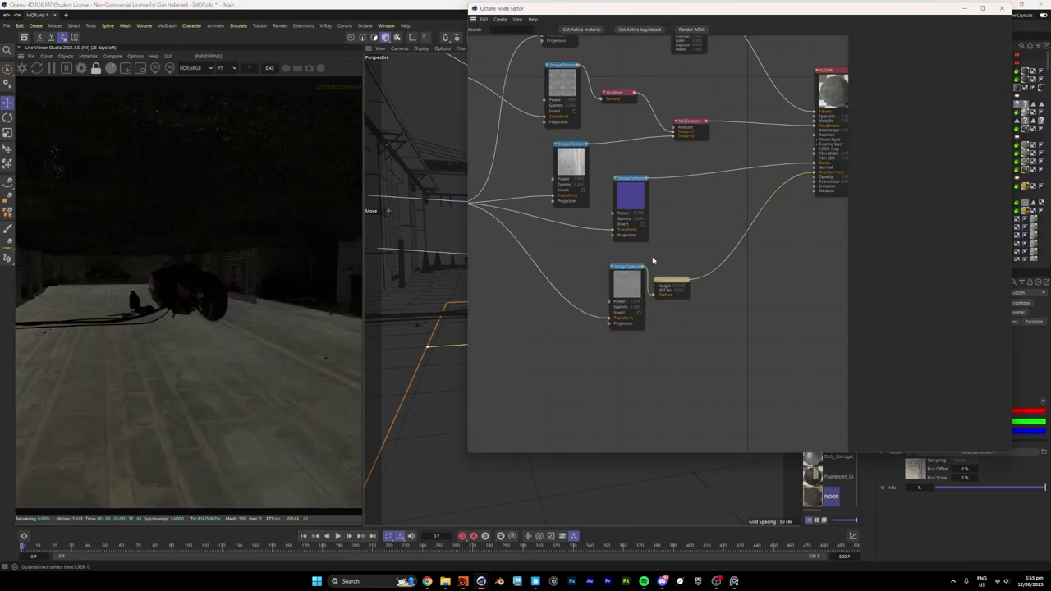
Align the FLOOR normal-map ImageTexture node above the displacement texture, review the complete graph and close the node editor
left_click_drag(634, 193, 628, 200)
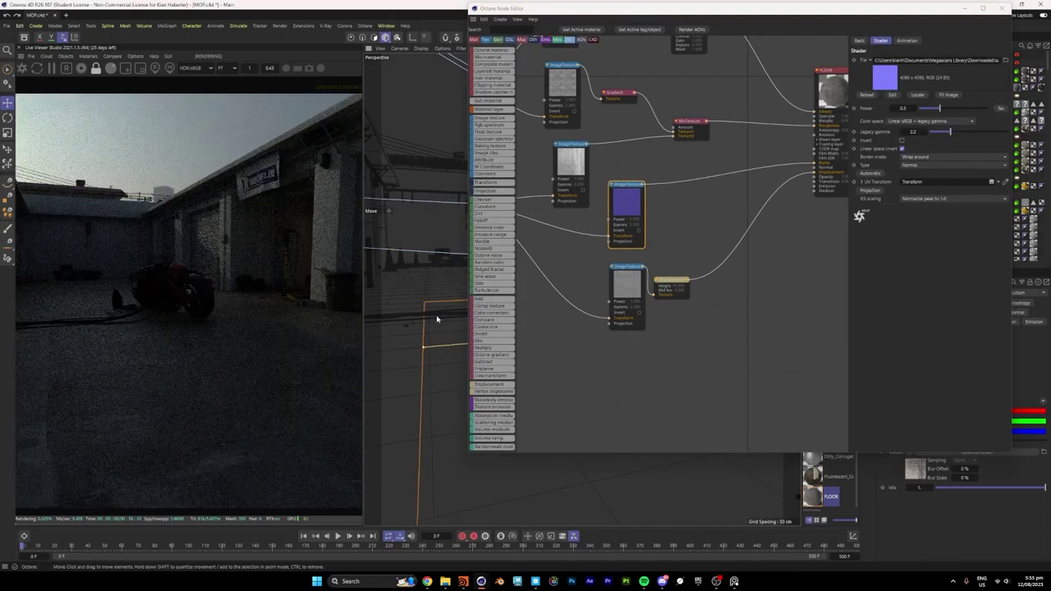
scroll(437, 319, "up", 1)
left_click_drag(673, 252, 626, 301)
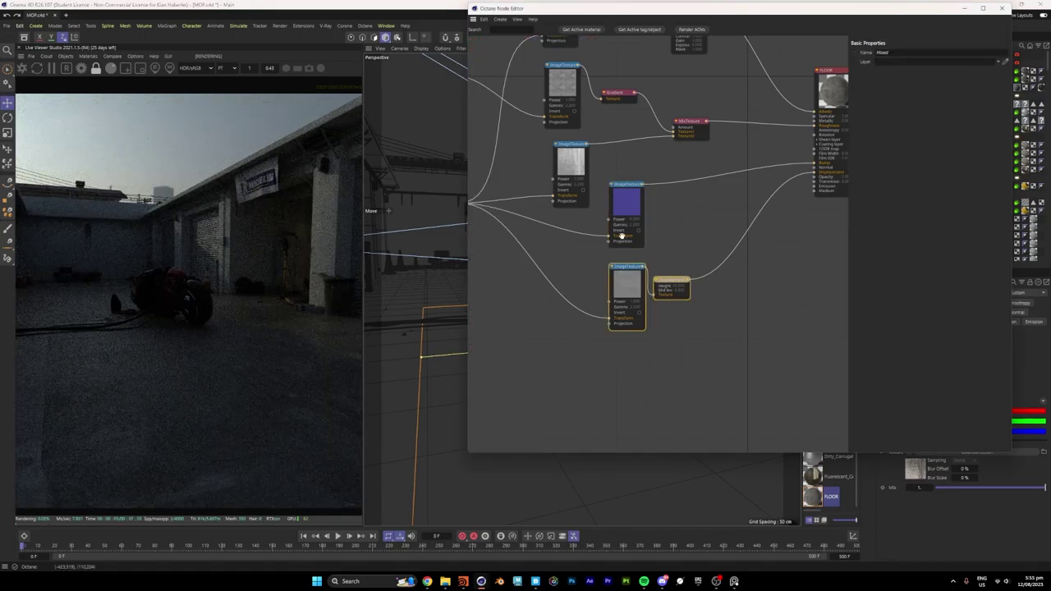
left_click(632, 209)
middle_click_drag(684, 215, 683, 243)
middle_click_drag(726, 163, 707, 224)
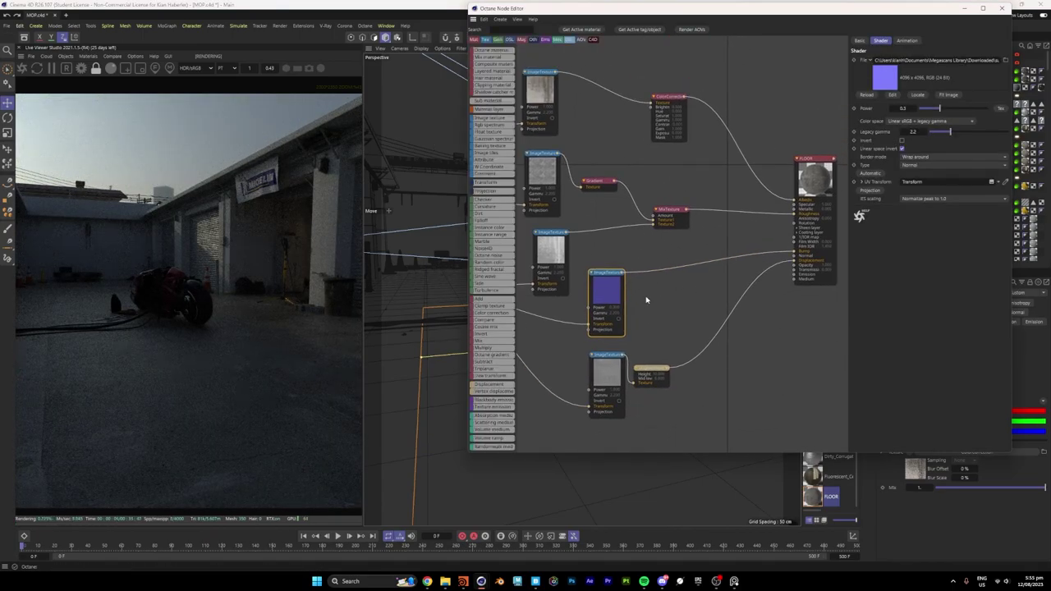
left_click(645, 299)
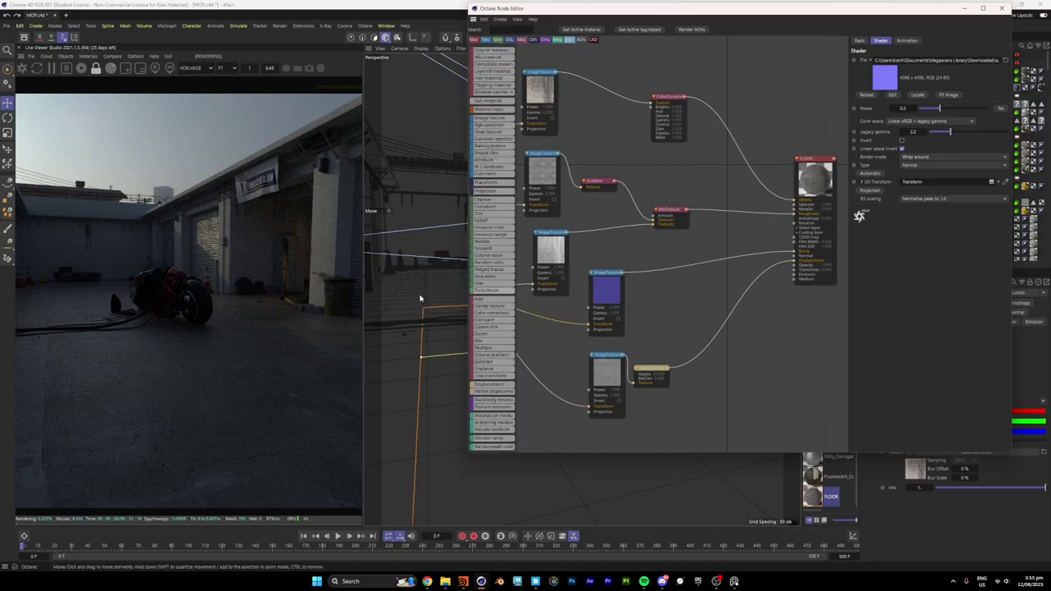
left_click_drag(420, 299, 453, 312, "alt")
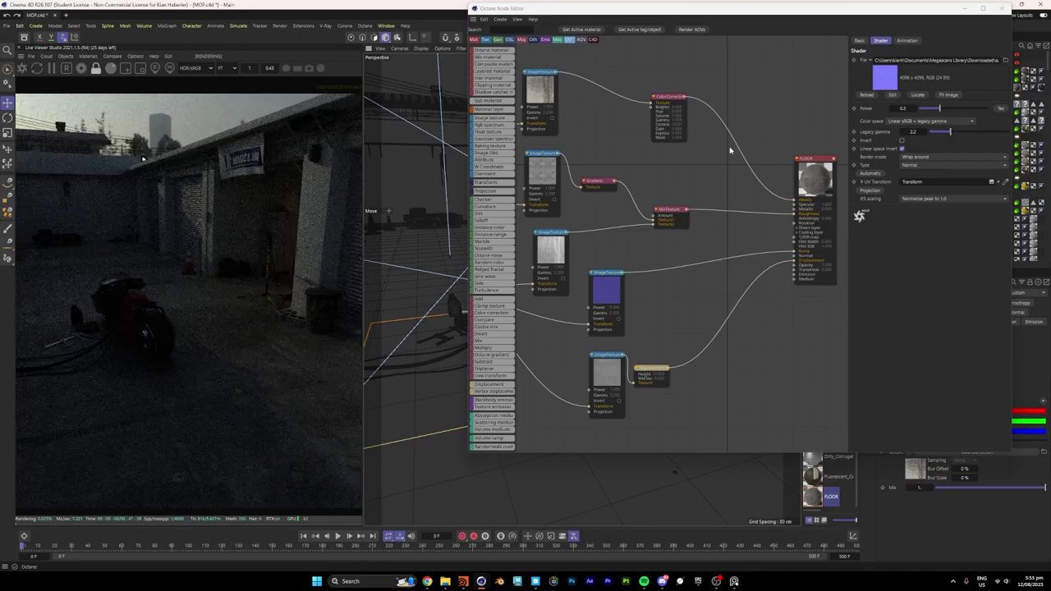
left_click(1000, 8)
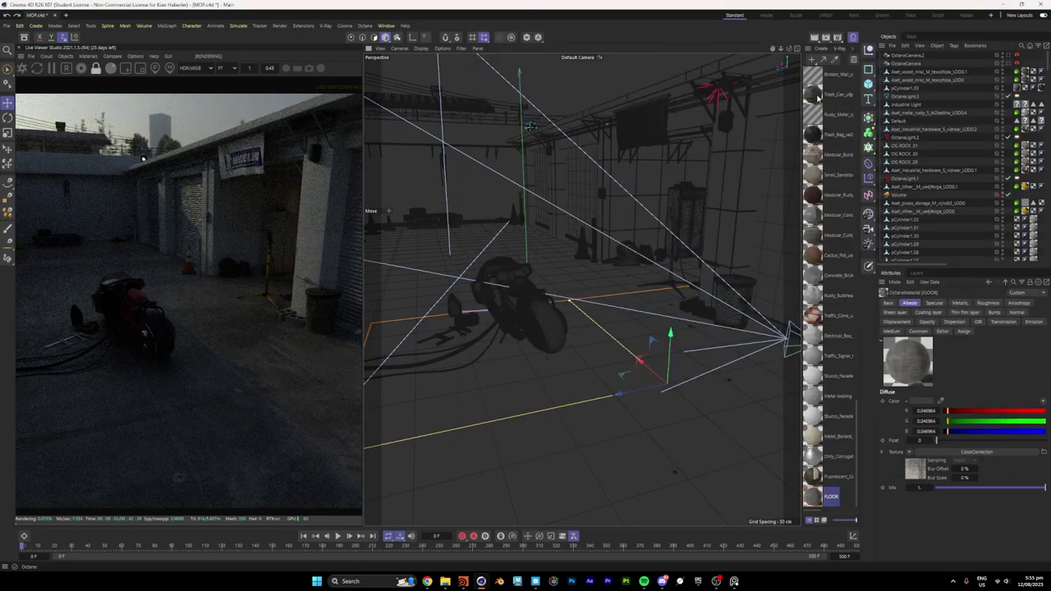
Select the motorcycle and look through the scene's objects and the material library for its Akira materials
left_click(537, 327)
scroll(926, 193, "down", 4)
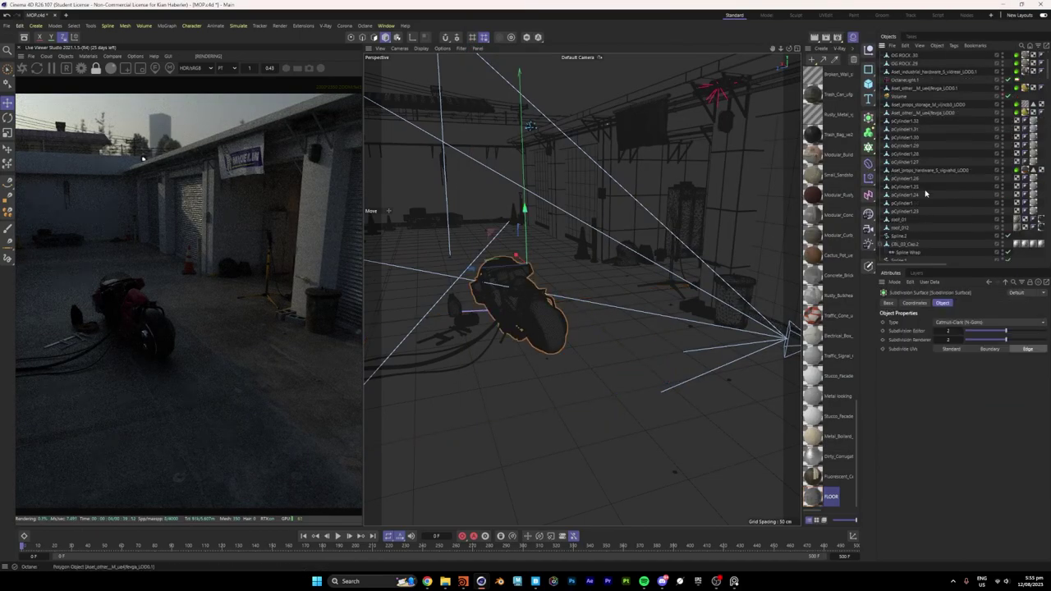
scroll(926, 192, "down", 5)
scroll(829, 370, "up", 15)
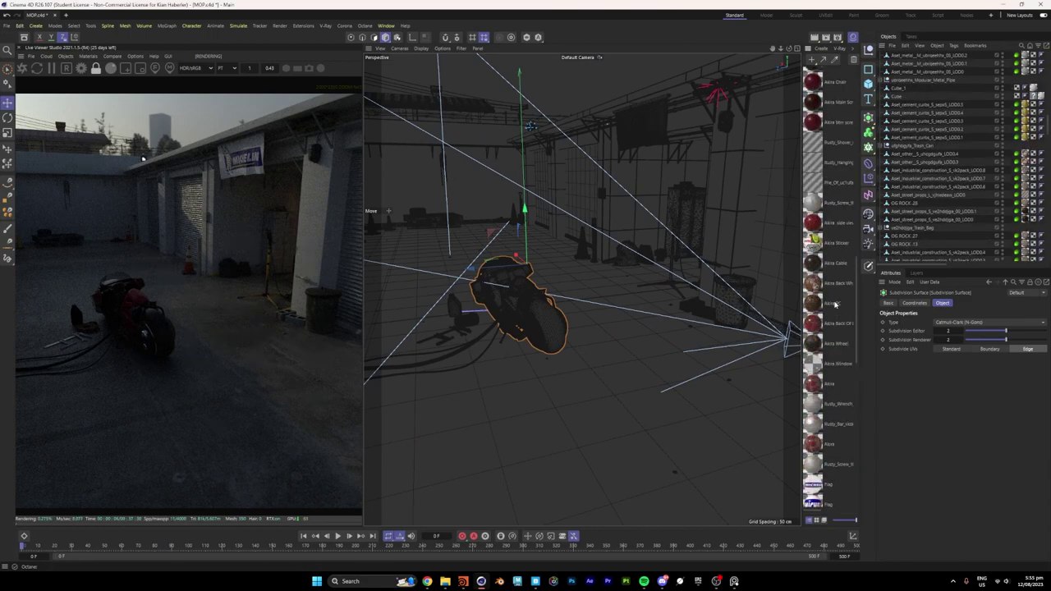
scroll(826, 166, "down", 10)
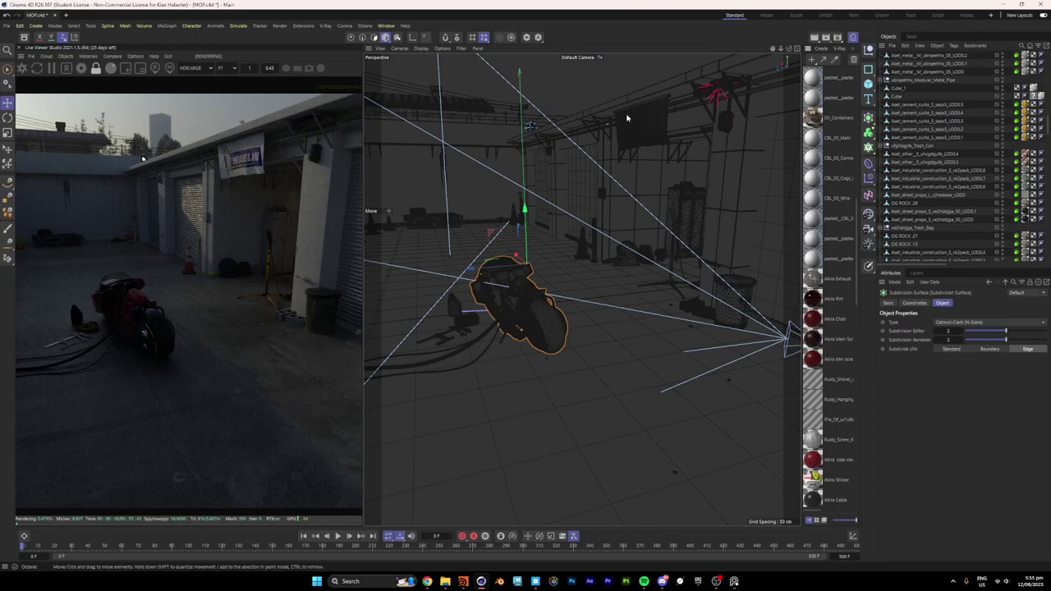
left_click(597, 83)
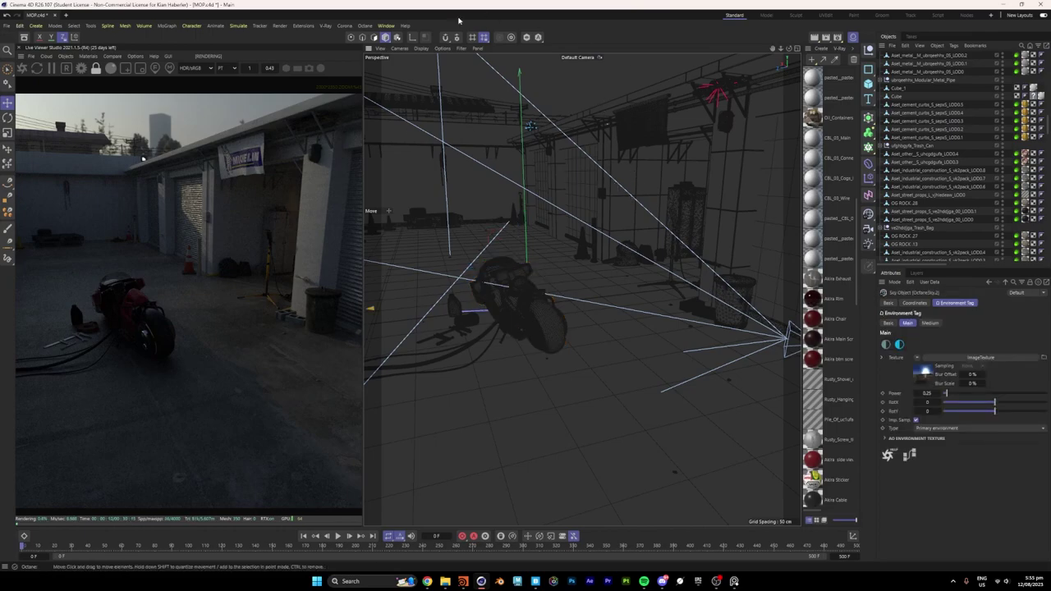
Select the Michelin banner plane hanging above the garage opening
left_click_drag(525, 284, 624, 230, "alt")
right_click_drag(617, 209, 652, 208, "alt")
middle_click_drag(652, 208, 599, 266, "alt")
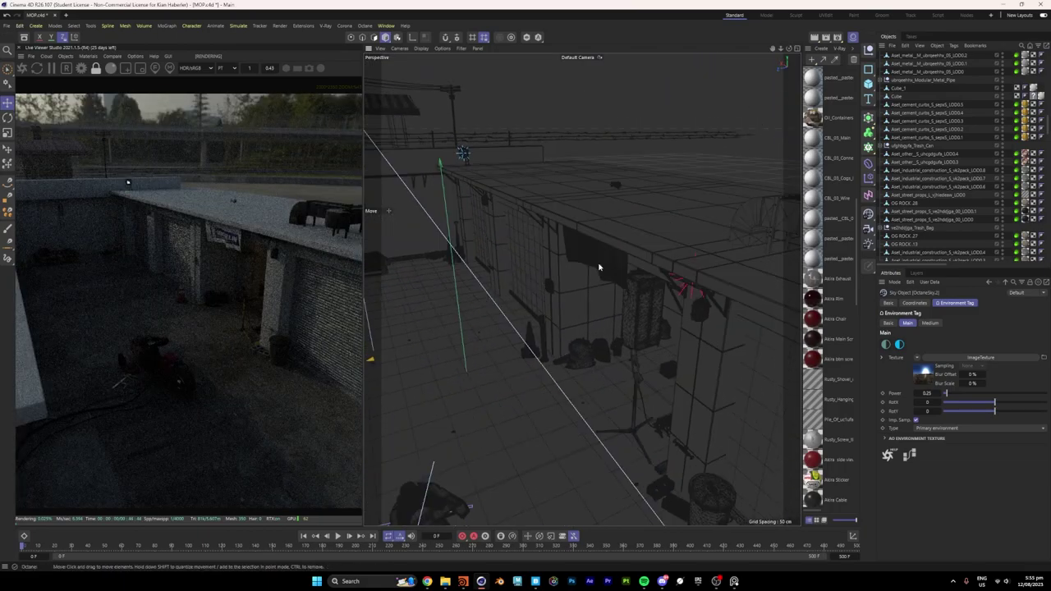
right_click_drag(599, 265, 621, 254, "alt")
left_click_drag(622, 254, 589, 218, "alt")
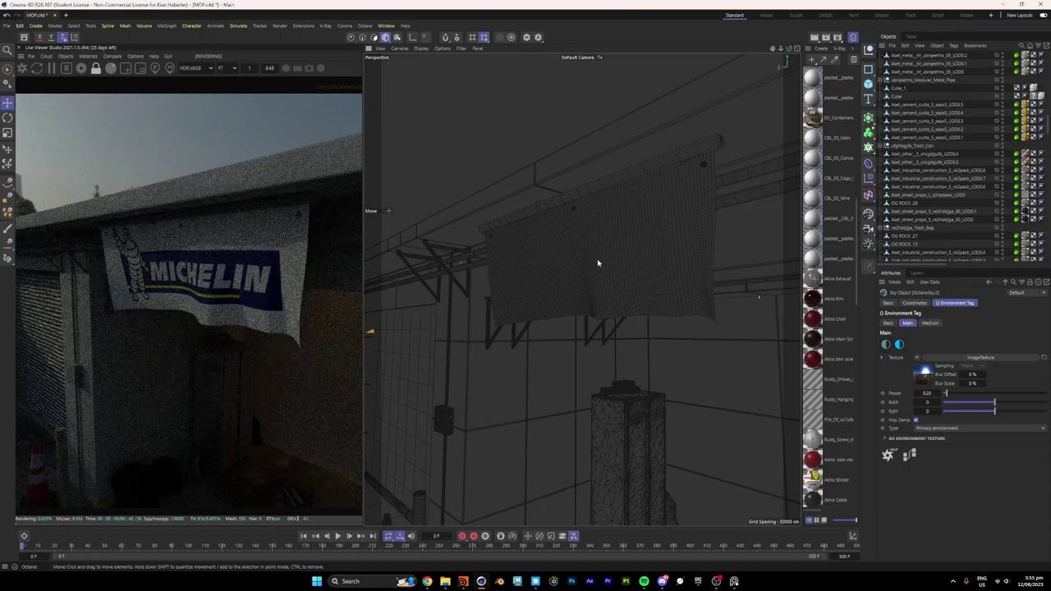
left_click(669, 228)
Open the banner's Flag material as a node graph and move the logo ImageTexture node away from the material node
scroll(823, 135, "down", 6)
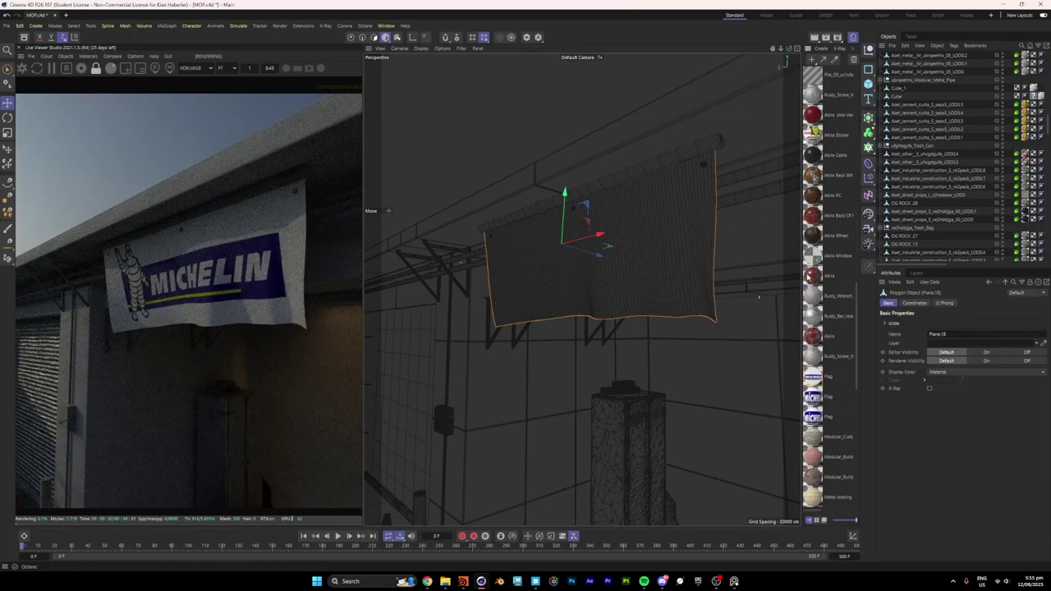
double_click(821, 133)
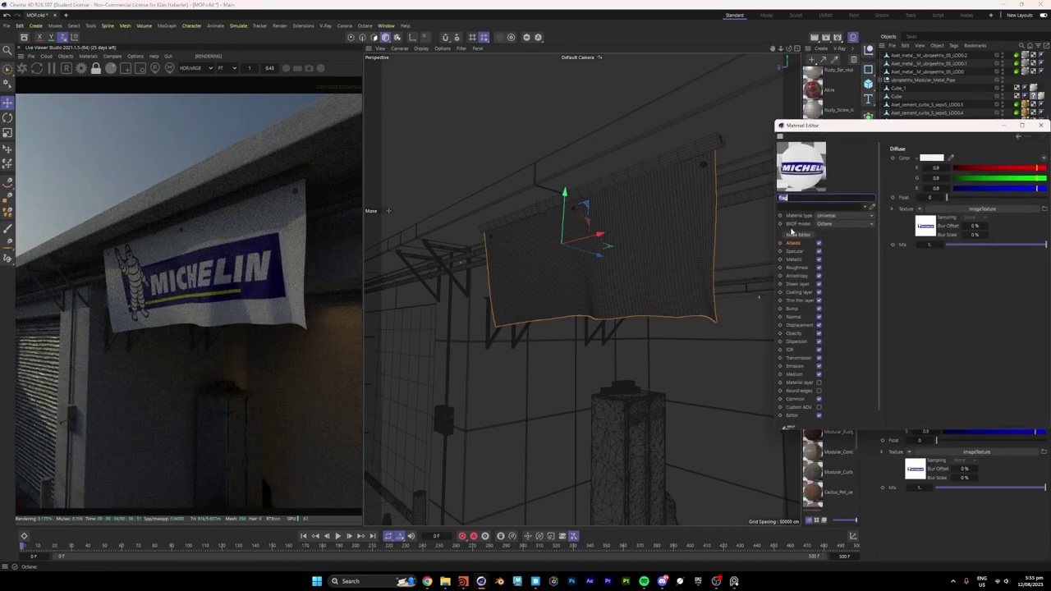
left_click(798, 234)
left_click_drag(546, 130, 836, 72)
middle_click_drag(725, 228, 728, 176)
left_click_drag(628, 174, 507, 151)
middle_click_drag(621, 211, 618, 231)
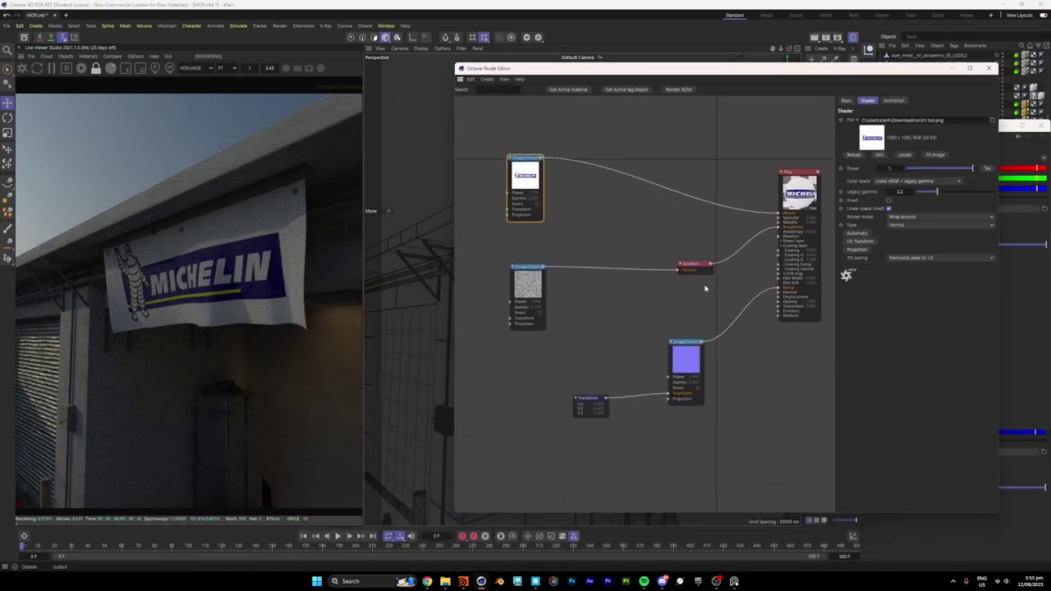
Bring the Flag material's roughness ImageTexture and Gradient nodes closer together, and move the logo texture node above them
left_click_drag(704, 288, 562, 251)
left_click(545, 250)
left_click(693, 264)
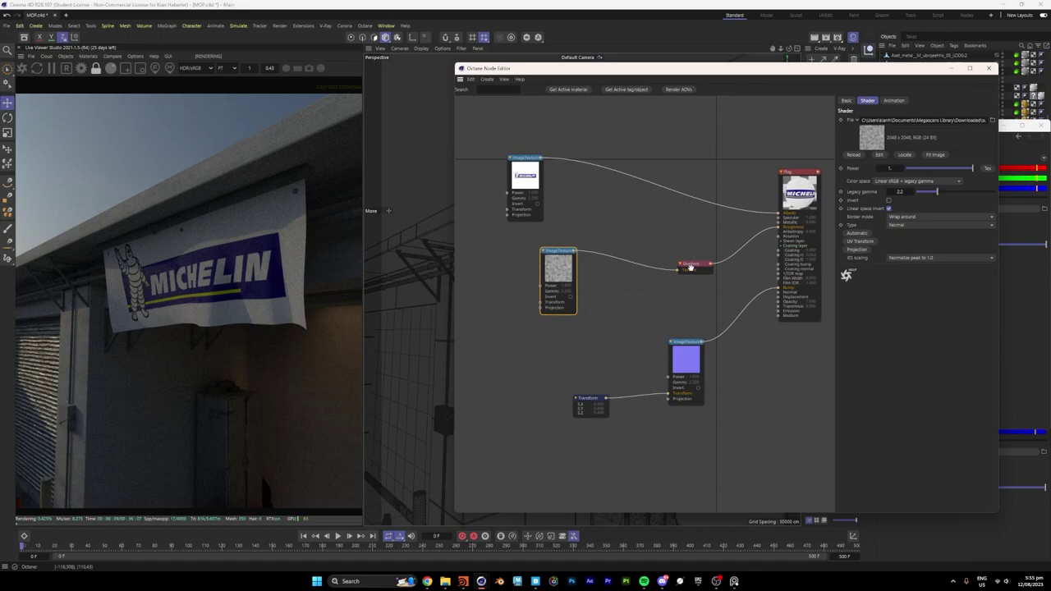
left_click_drag(693, 264, 654, 243)
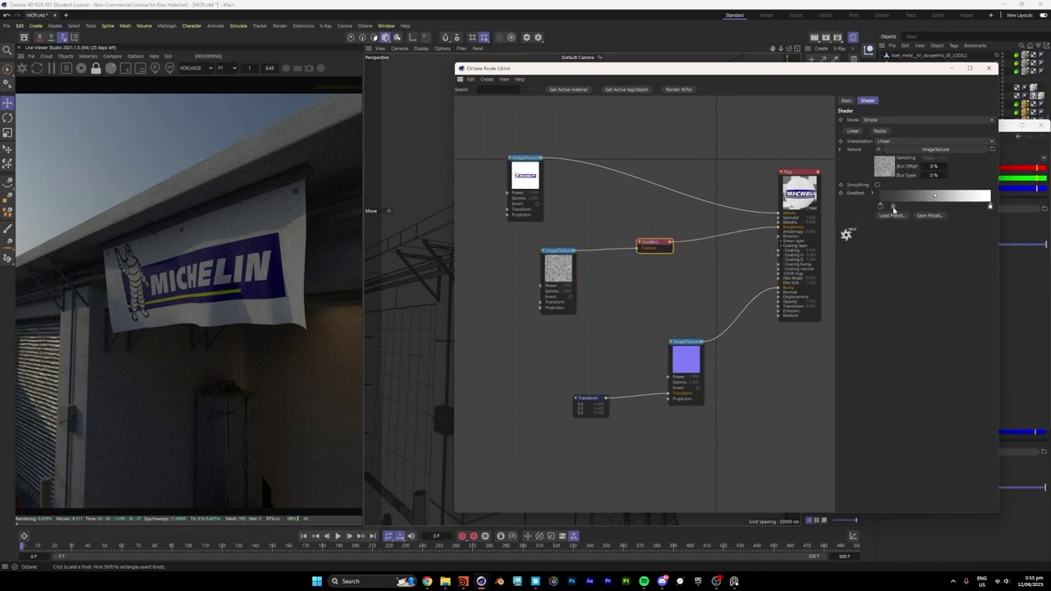
left_click_drag(533, 187, 588, 156)
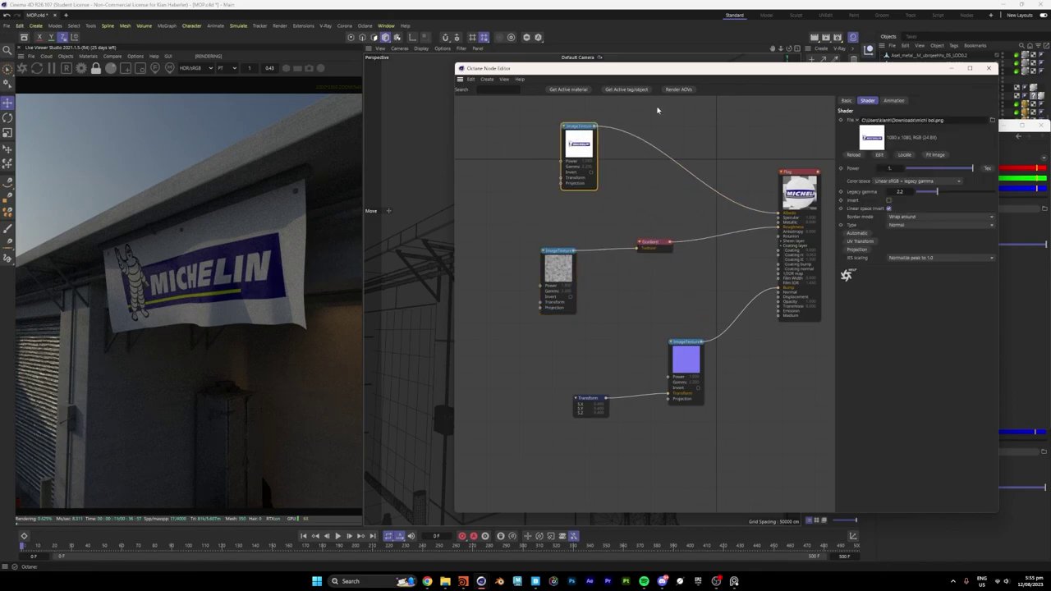
middle_click_drag(656, 180, 647, 161)
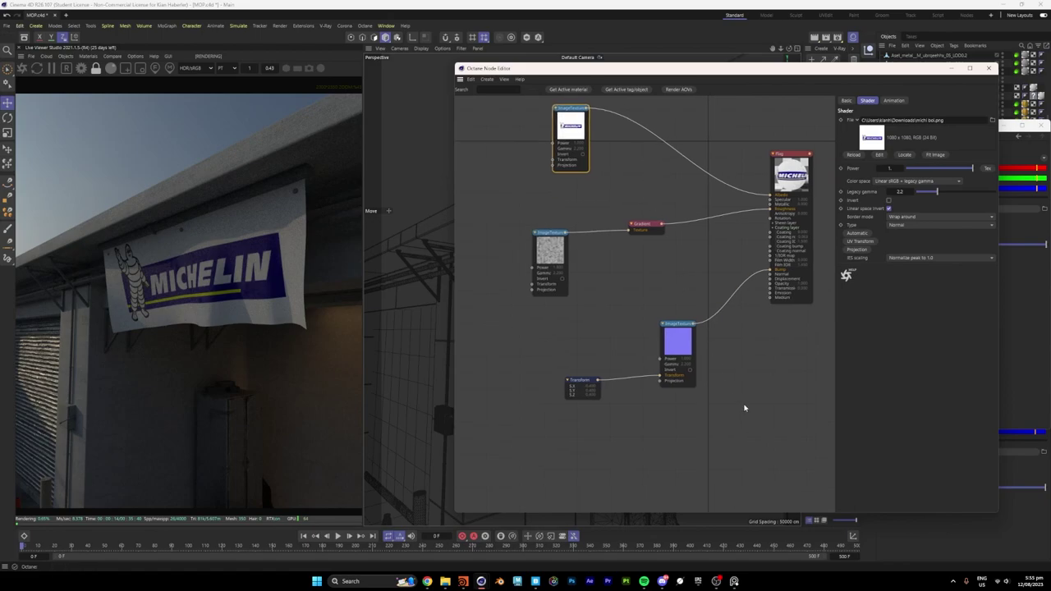
Reposition the Flag material's normal-map ImageTexture node, check its Transform scale input and close the node editor
left_click_drag(679, 354, 652, 337)
scroll(656, 333, "up", 3)
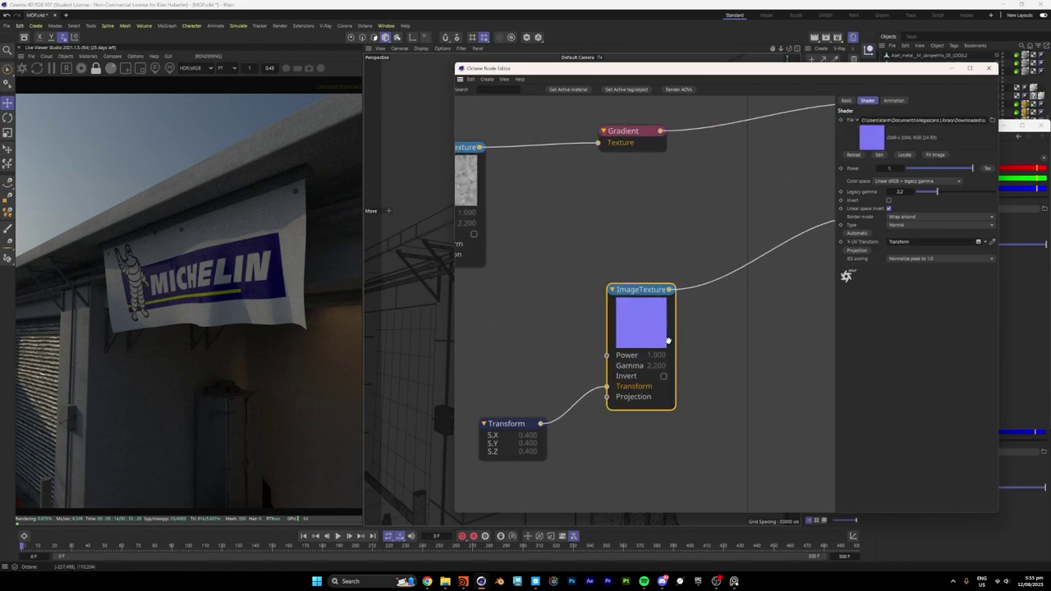
scroll(657, 333, "down", 3)
left_click(992, 68)
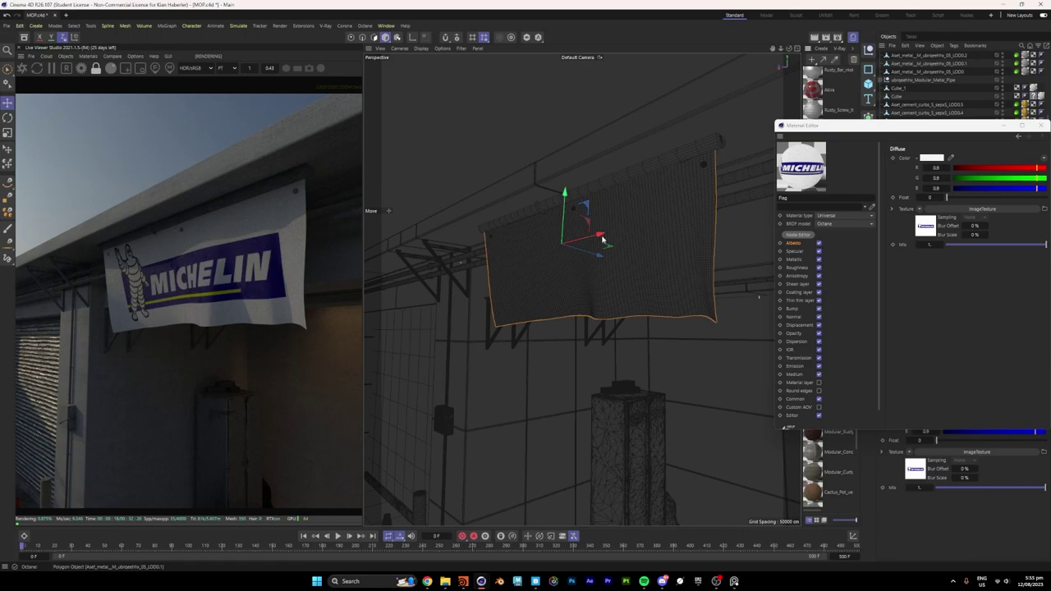
Examine the banner's cloth mesh and rendered fabric texture up close, and its placement among the garage buildings
scroll(638, 237, "up", 3)
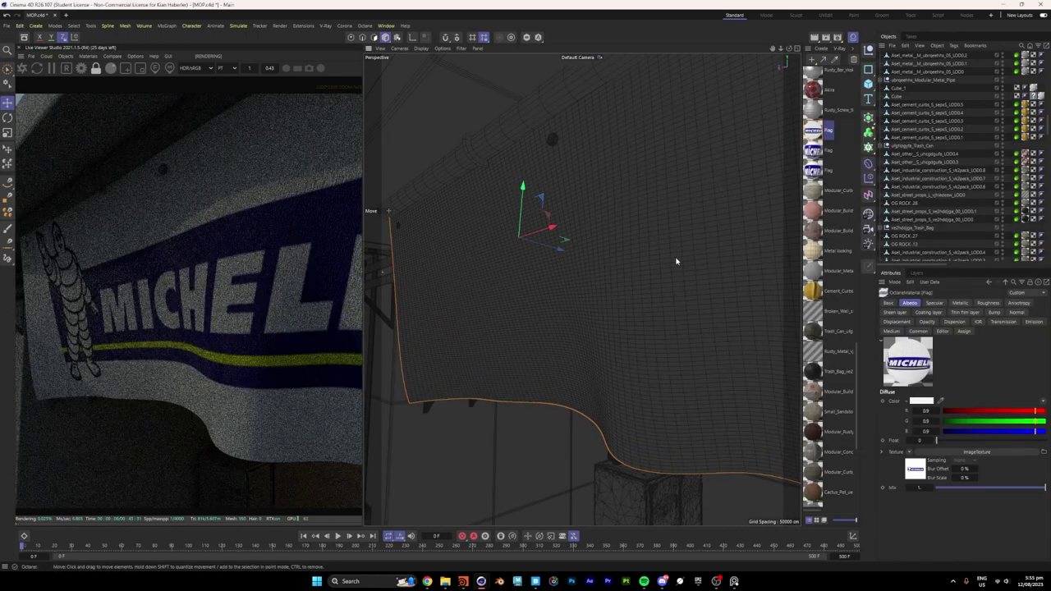
left_click_drag(588, 222, 594, 227, "alt")
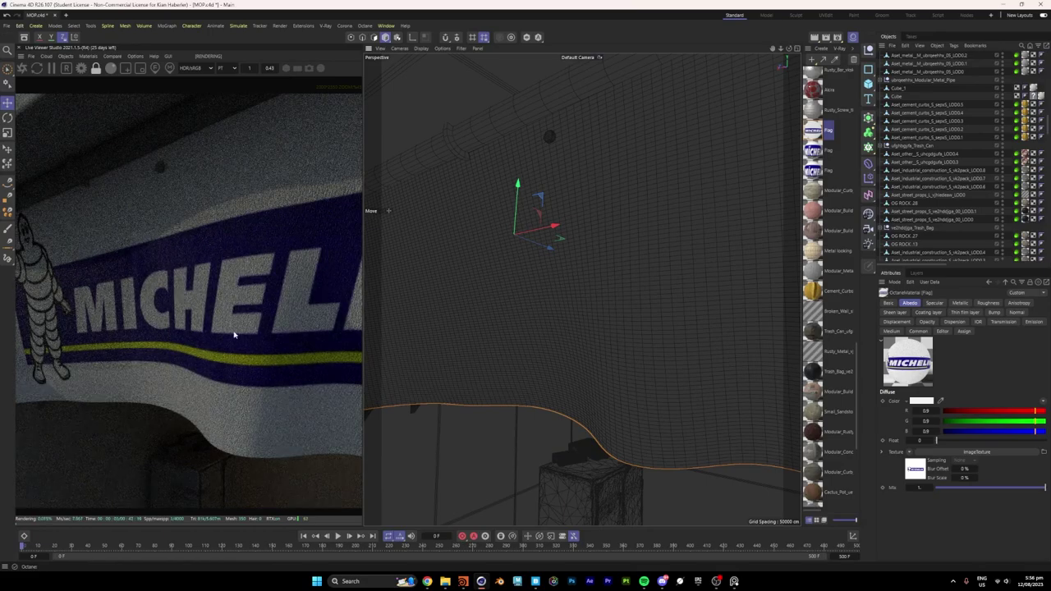
scroll(523, 282, "down", 5)
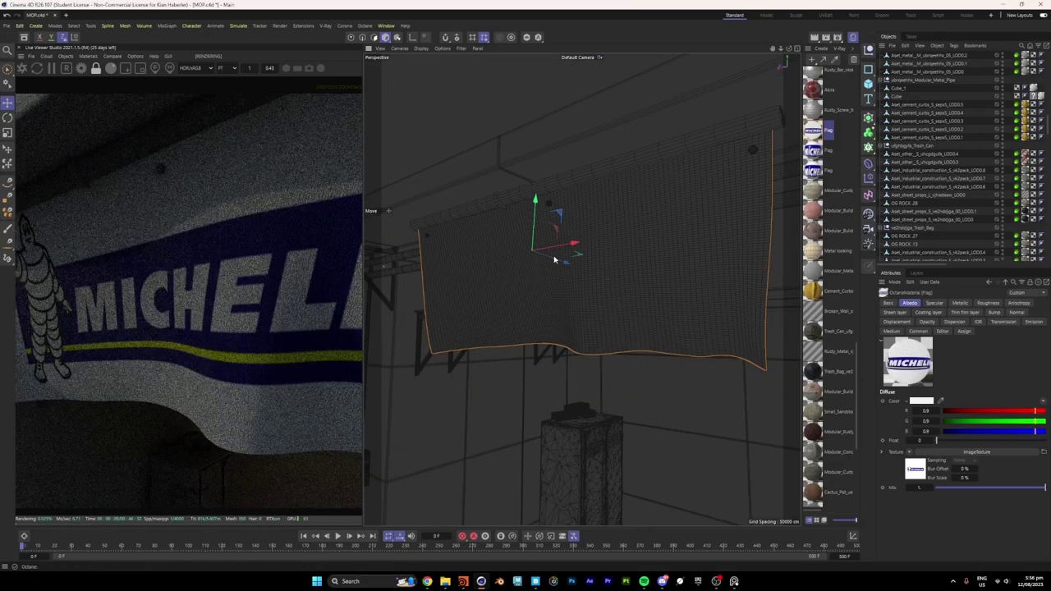
scroll(507, 294, "down", 6)
mouse_move(507, 294)
left_mouse_down("alt")
mouse_move(485, 359)
mouse_move(526, 303)
mouse_move(497, 312)
left_mouse_up("alt")
scroll(525, 303, "down", 4)
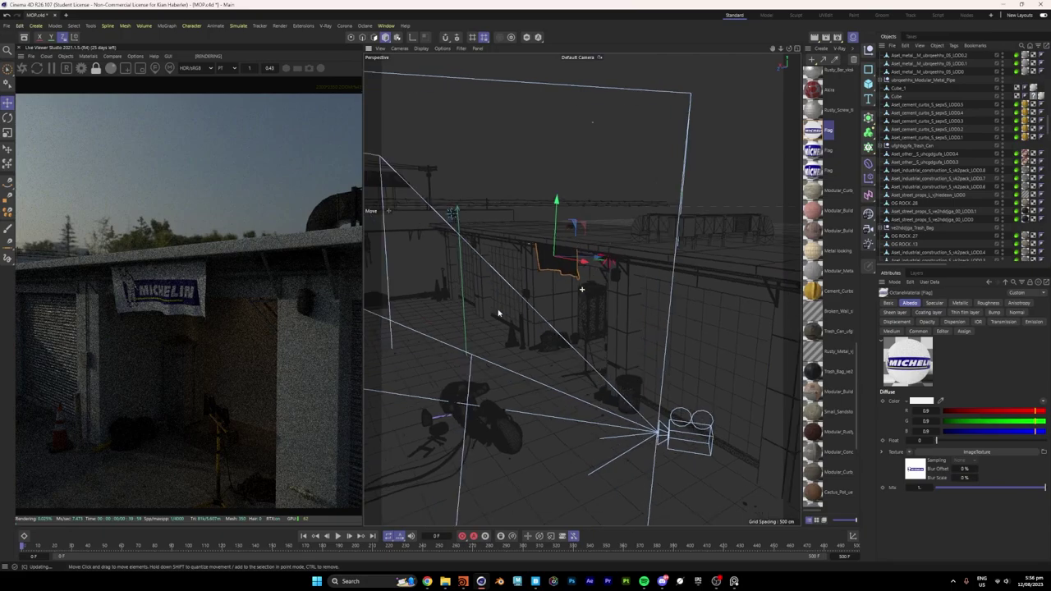
View the garage scene through OctaneCamera and switch the viewport back to the Default Camera
left_click(579, 57)
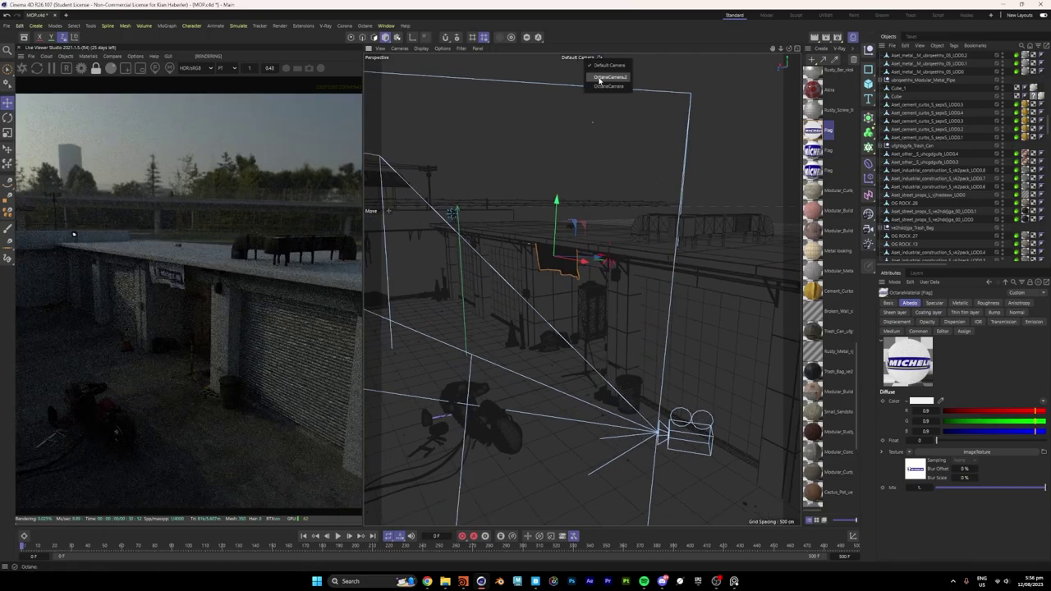
left_click(603, 84)
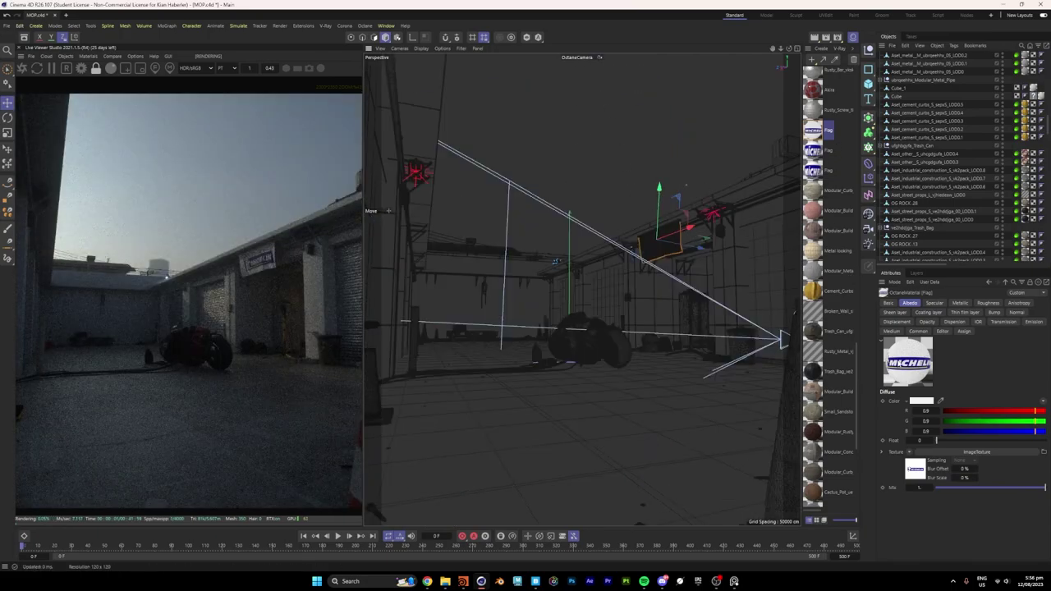
left_click(608, 220)
left_click(579, 56)
left_click(598, 69)
key("r")
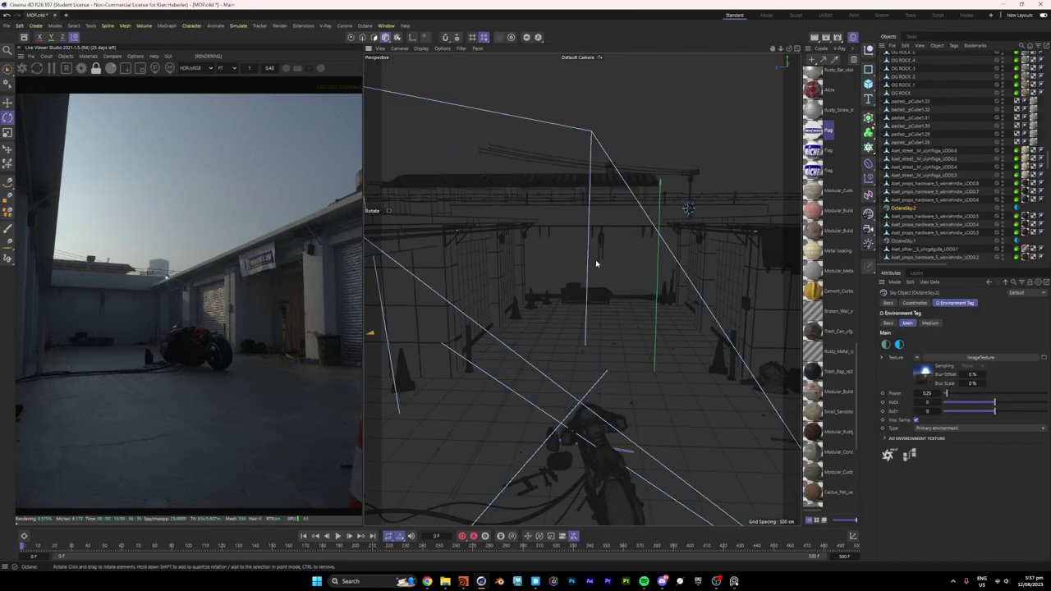
Survey the courtyard layout around the motorcycle, including the buildings, lights and render camera
scroll(586, 306, "down", 5)
middle_click_drag(582, 298, 580, 285, "alt")
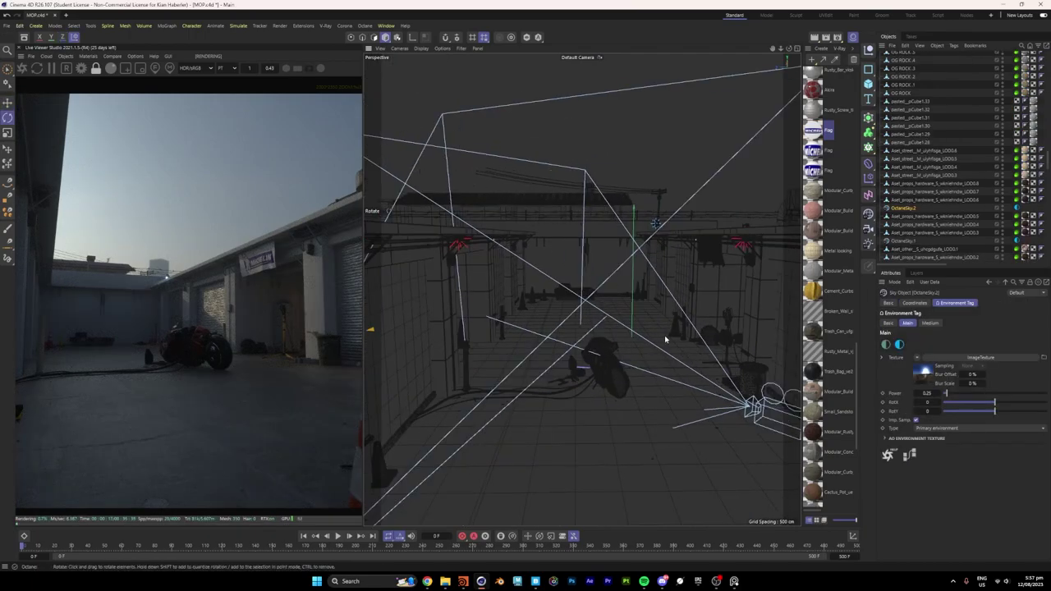
left_click_drag(665, 339, 630, 323, "alt")
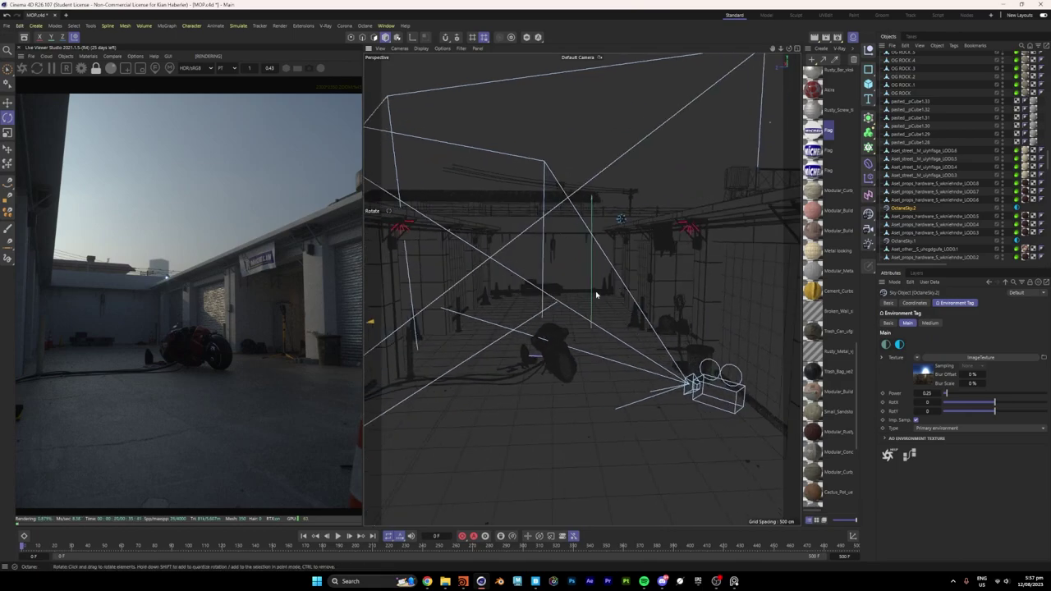
mouse_move(362, 310)
left_mouse_down()
mouse_move(380, 312)
mouse_move(369, 308)
left_mouse_up()
left_click_drag(650, 231, 617, 290, "alt")
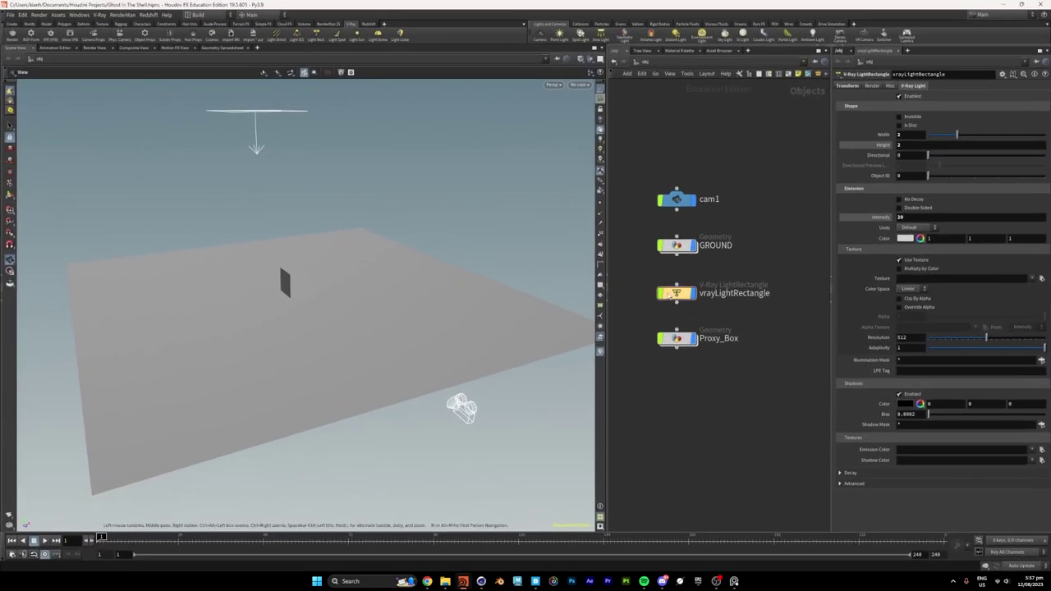
Switch to Houdini and pick the vrayLightRectangle node in the proxy-box scene
left_click_drag(675, 294, 675, 290)
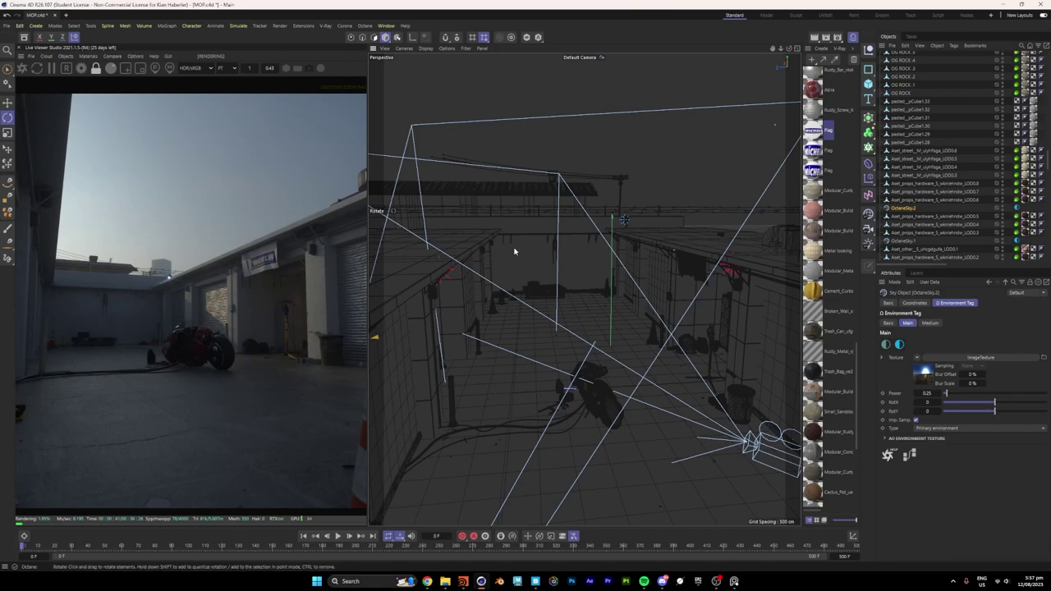
Switch back to Cinema 4D, widen the Live Viewer and inspect the motorcycle model up close in the viewport
left_click_drag(625, 303, 564, 299, "alt")
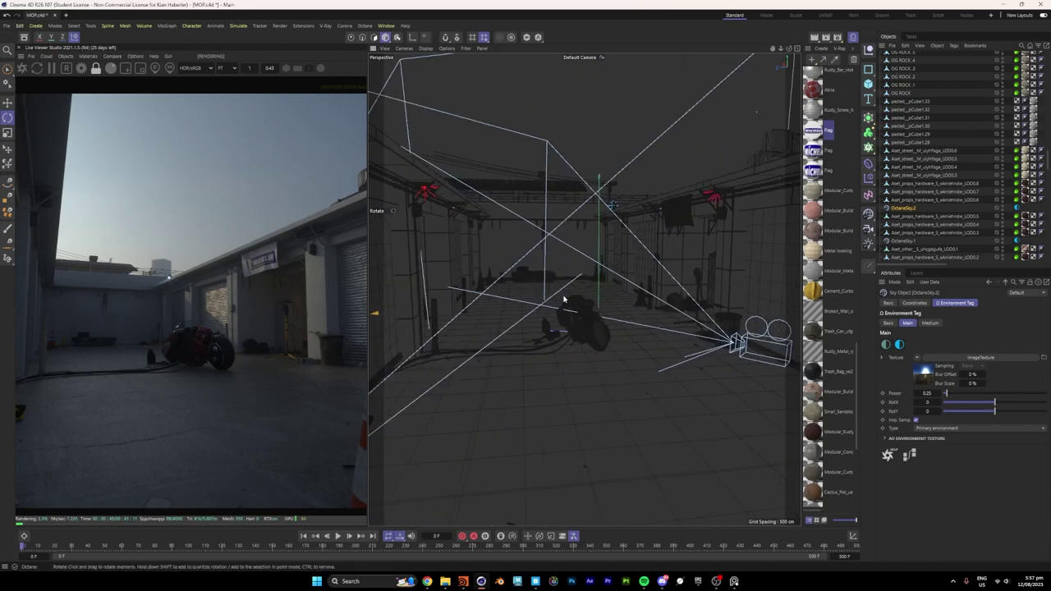
right_click_drag(563, 299, 622, 293, "alt")
middle_click_drag(614, 273, 568, 306, "alt")
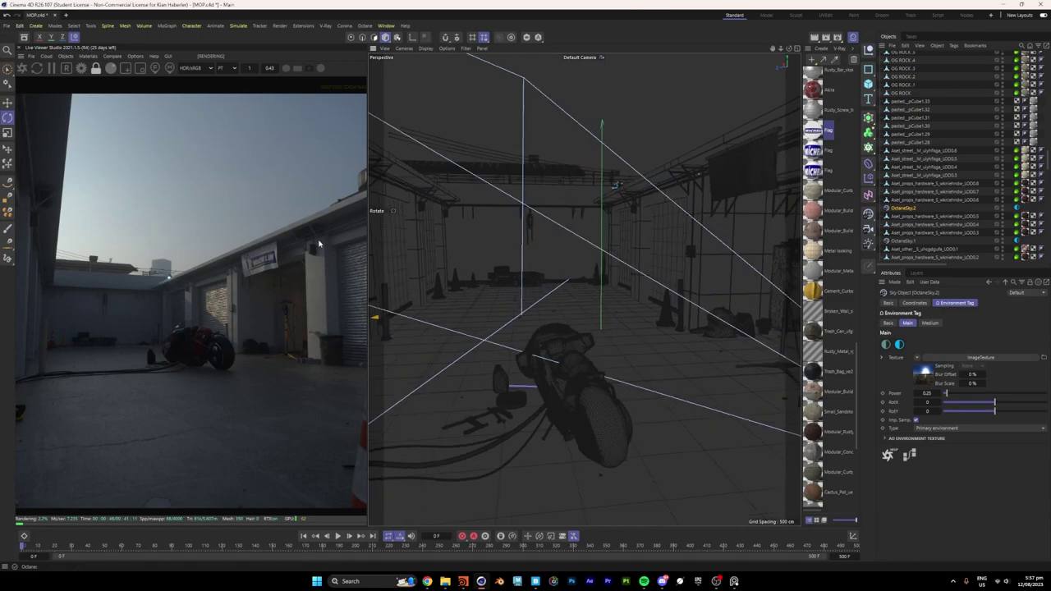
left_click_drag(368, 260, 385, 259)
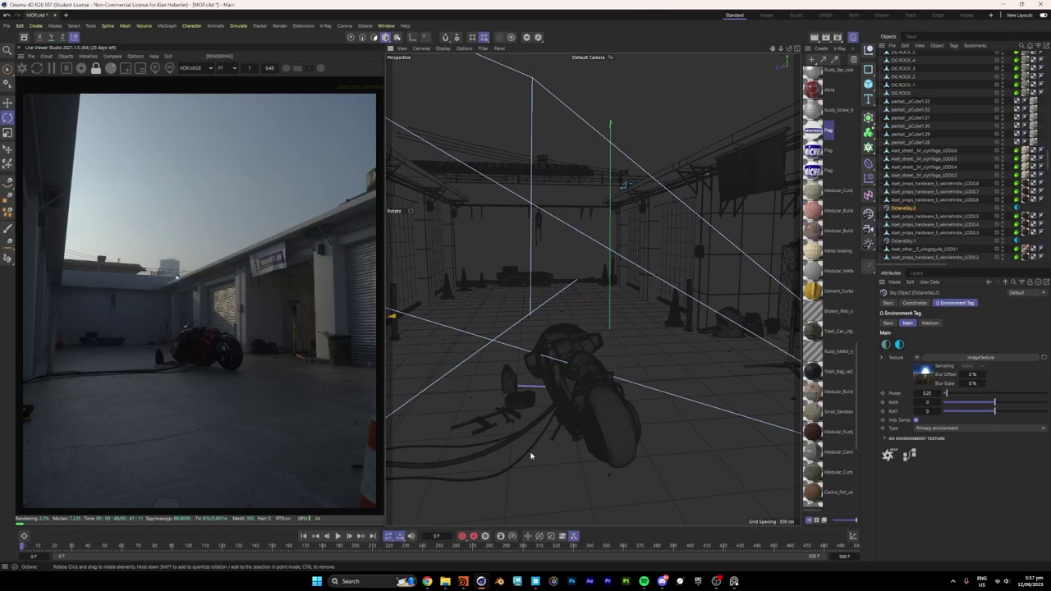
left_click_drag(538, 322, 481, 272, "alt")
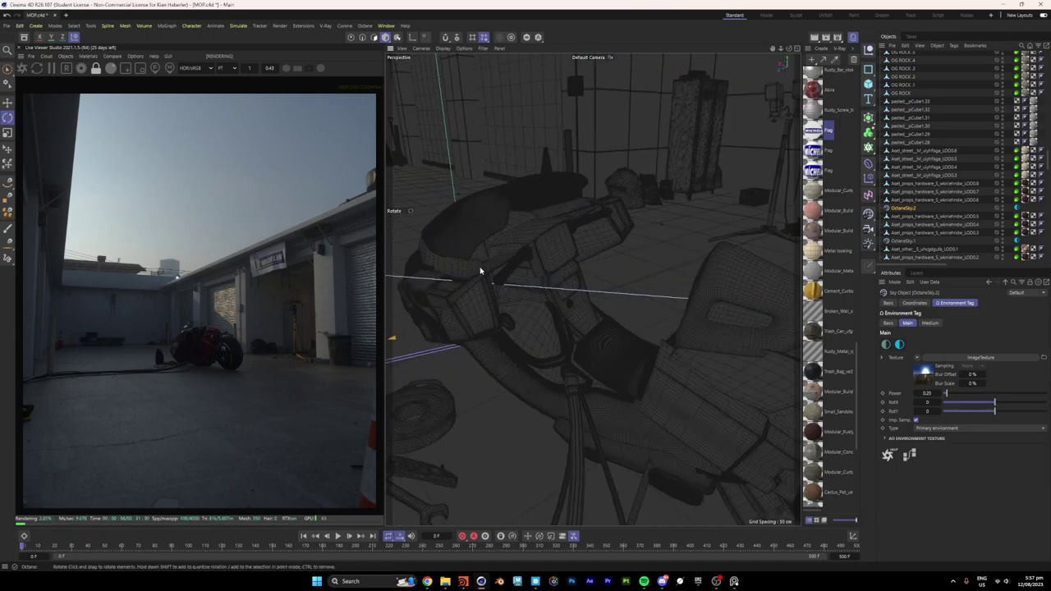